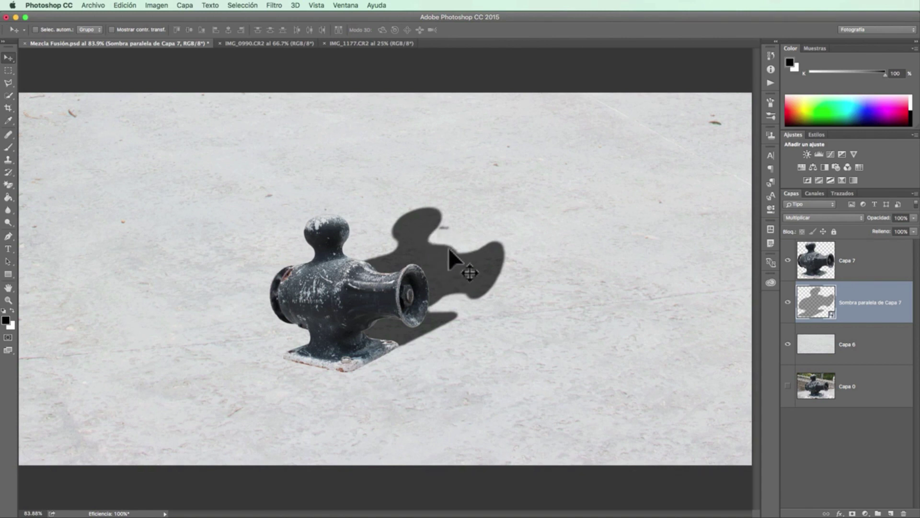
- Move, rotate and skew the shadow so it lies flatter on the pavement behind the bollard
key(ctrl+t)
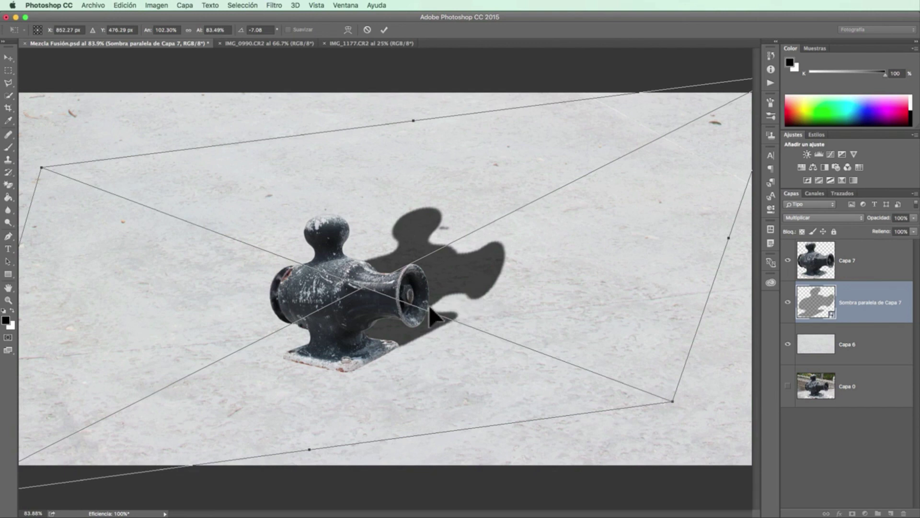
drag(430, 307, 401, 322)
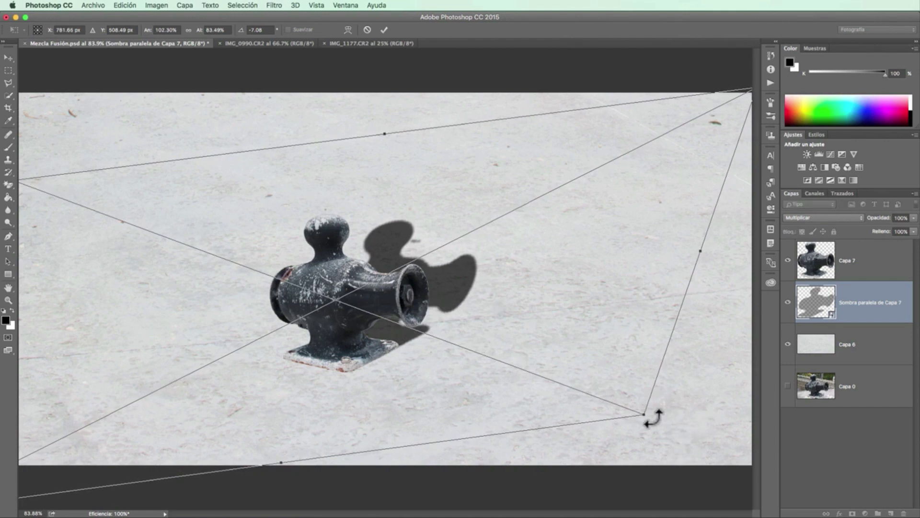
drag(653, 419, 643, 427)
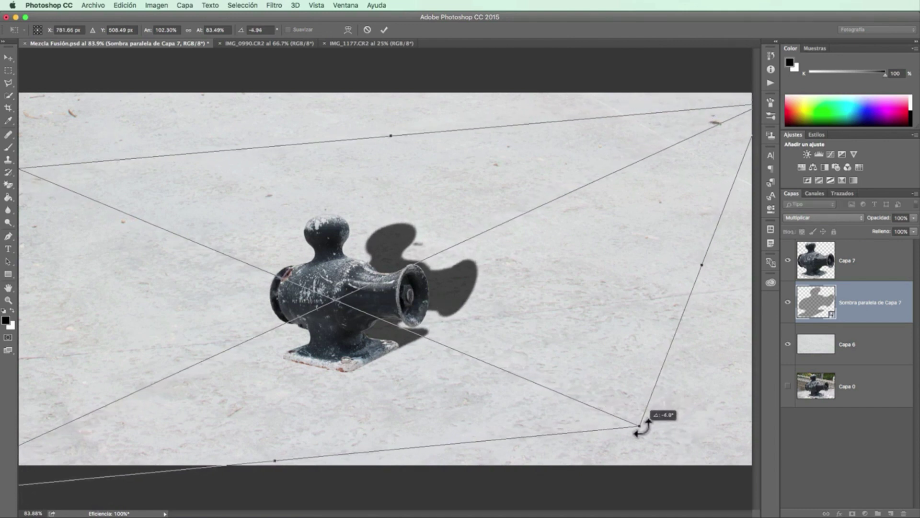
drag(533, 321, 533, 316)
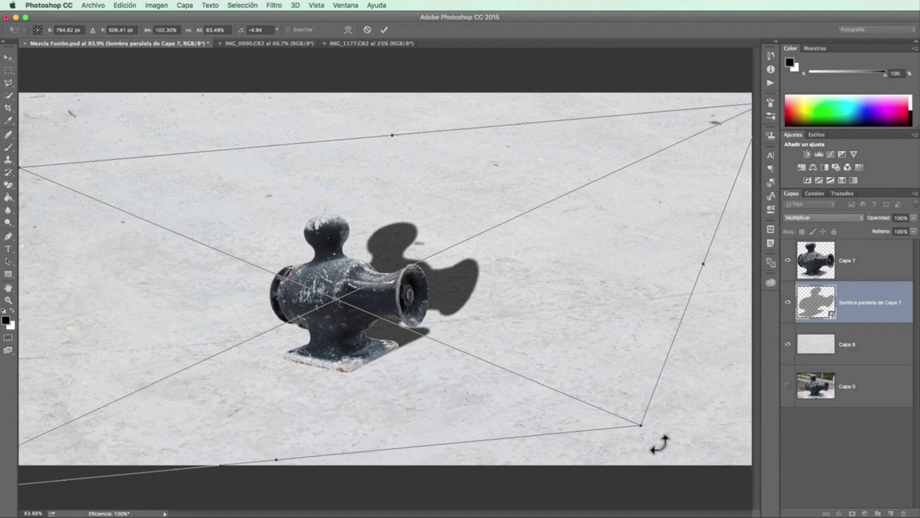
mouse_move(657, 438)
mouse_down()
mouse_move(649, 443)
mouse_move(660, 434)
mouse_up()
drag(480, 334, 480, 335)
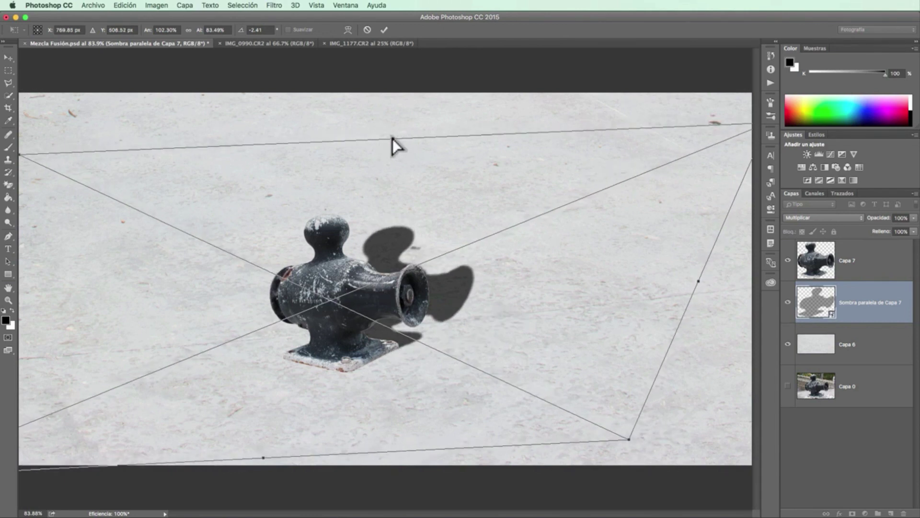
drag(392, 139, 397, 125)
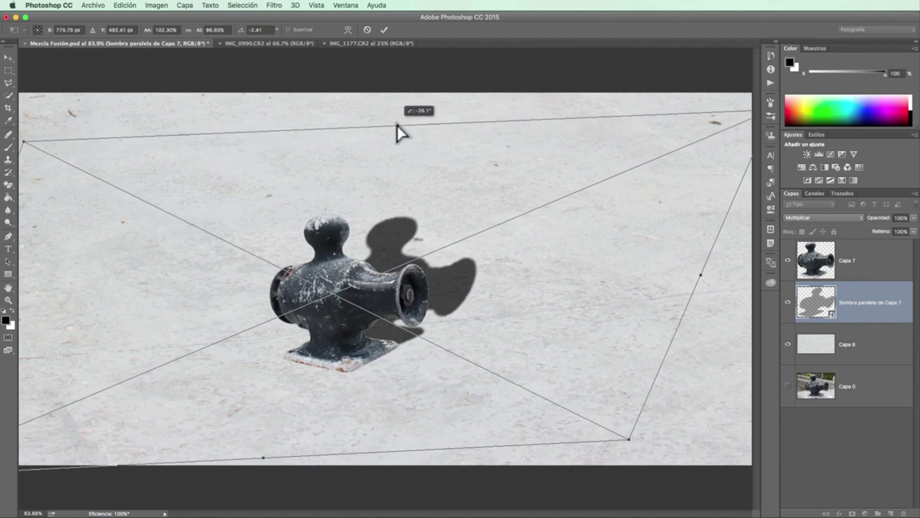
drag(513, 229, 516, 231)
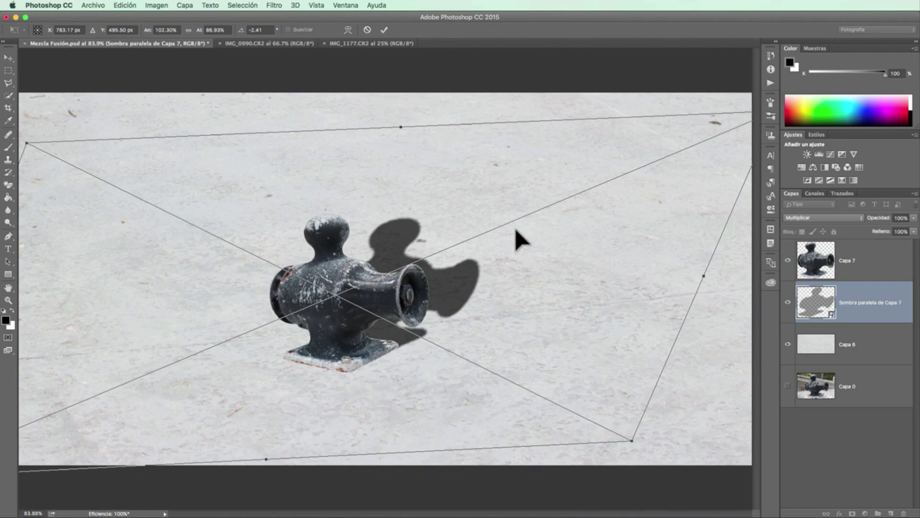
click(384, 30)
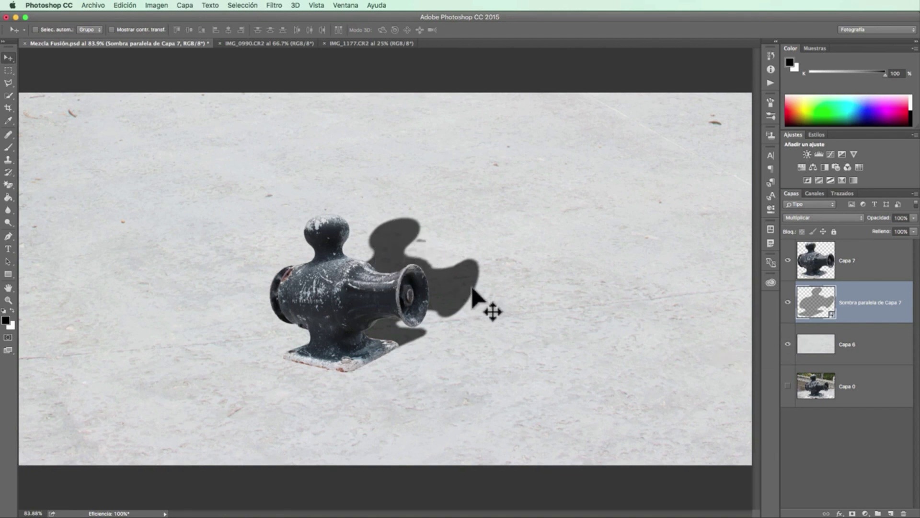
- Rotate the shadow slightly further with a second committed transform
key(ctrl+t)
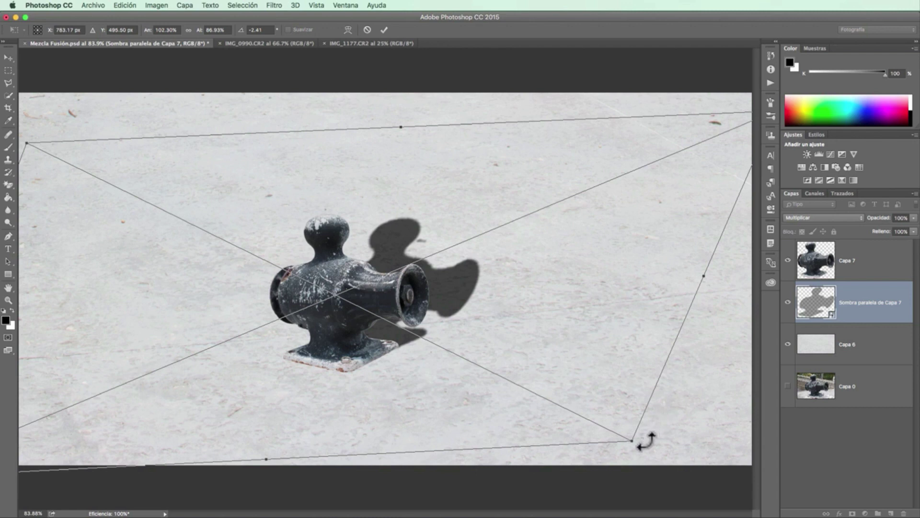
drag(645, 437, 643, 443)
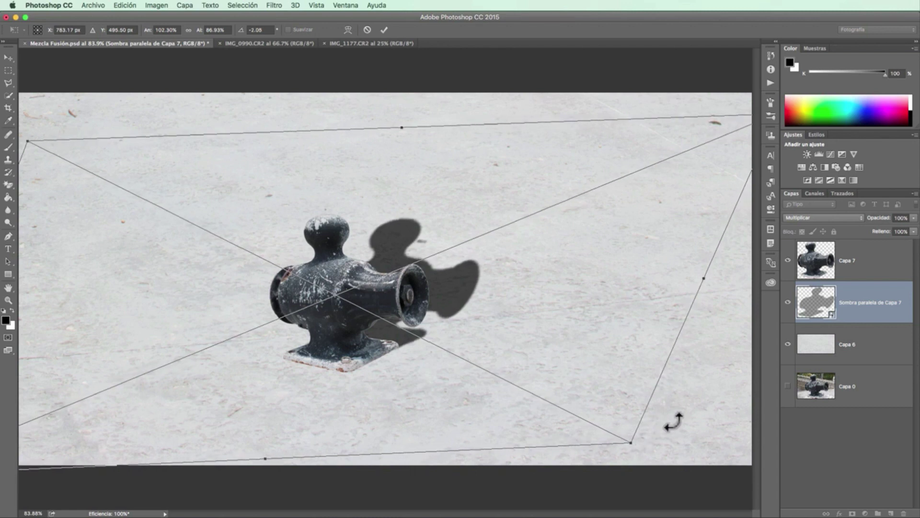
click(384, 30)
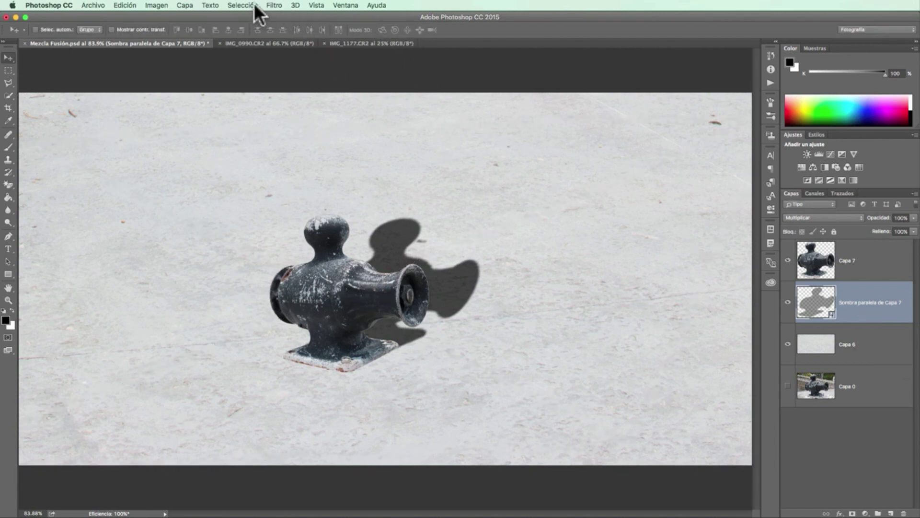
- Open the Tilt-Shift blur on the shadow layer, previewing a 15 px blur
click(274, 5)
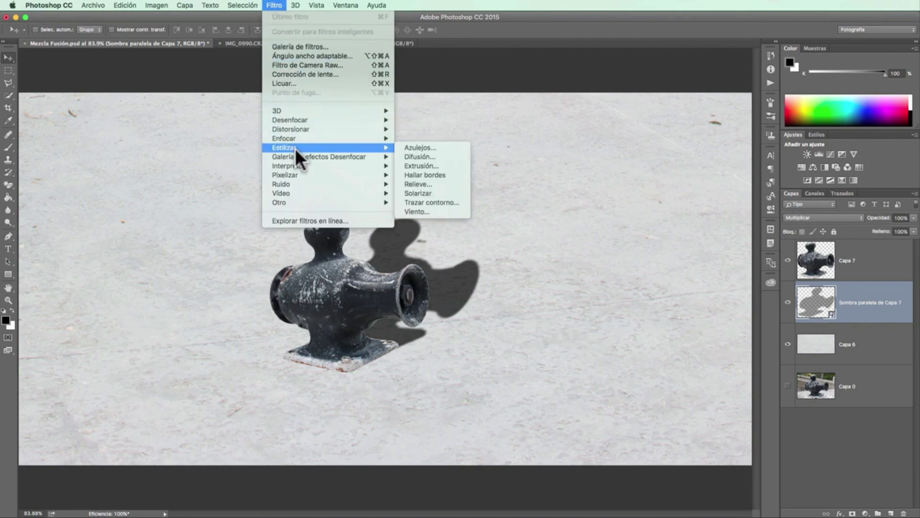
mouse_move(319, 156)
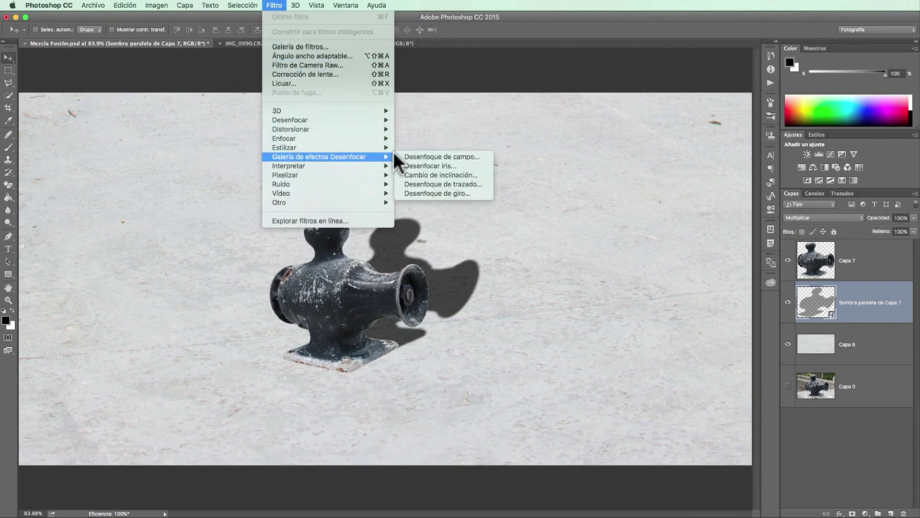
click(448, 173)
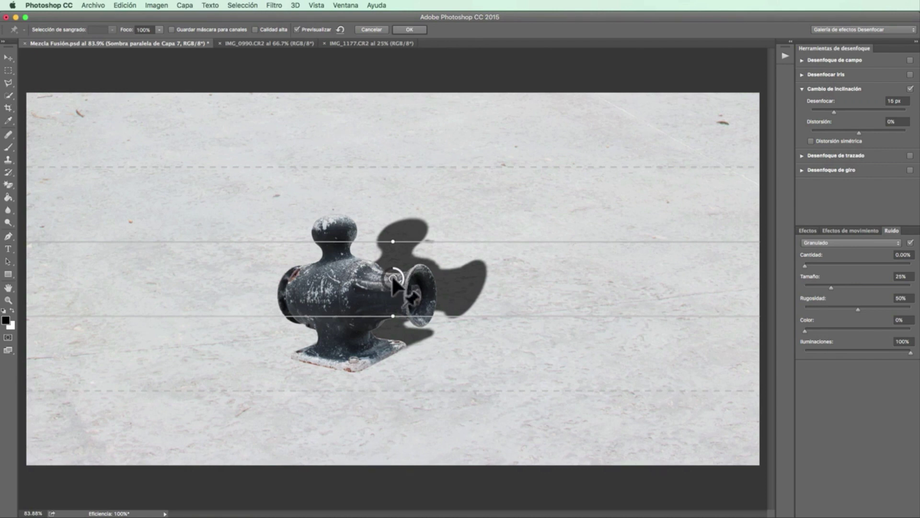
- Angle the tilt-shift focus band through the bollard's base and raise the blur to 20 px
mouse_move(393, 279)
mouse_down()
mouse_move(378, 323)
mouse_move(346, 361)
mouse_up()
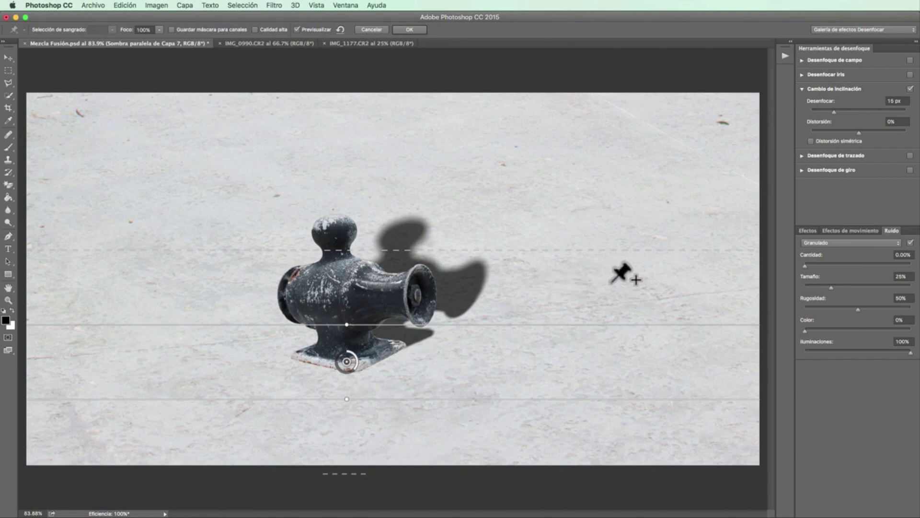
drag(613, 280, 612, 326)
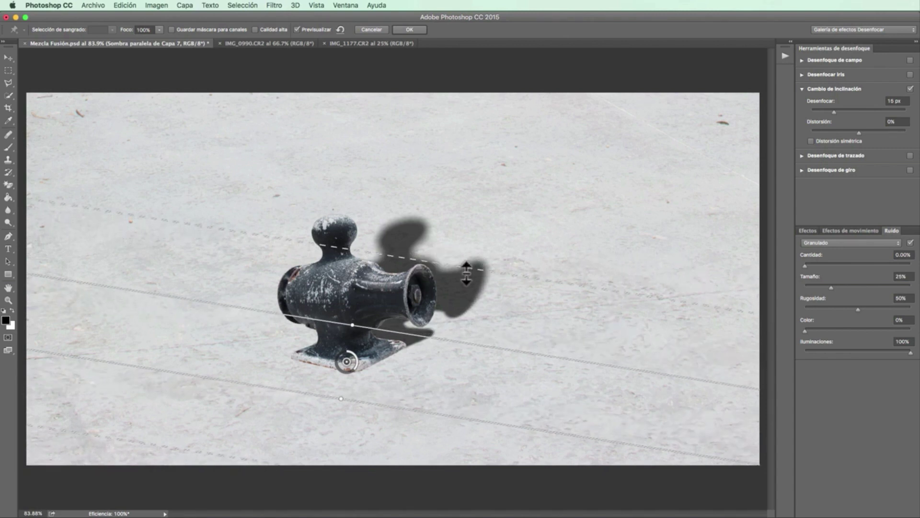
drag(471, 267, 539, 166)
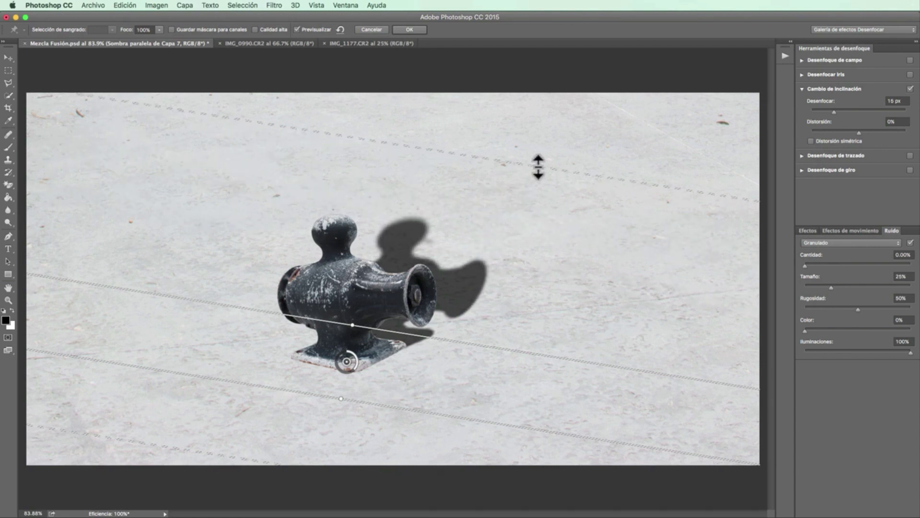
drag(538, 167, 497, 296)
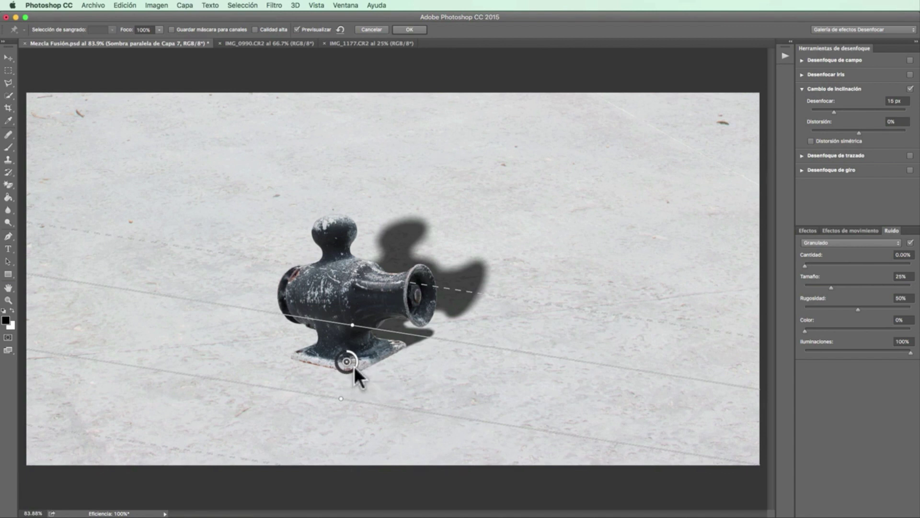
mouse_move(349, 370)
mouse_down()
mouse_move(337, 364)
mouse_move(364, 354)
mouse_move(344, 382)
mouse_move(317, 366)
mouse_move(346, 380)
mouse_move(341, 370)
mouse_up()
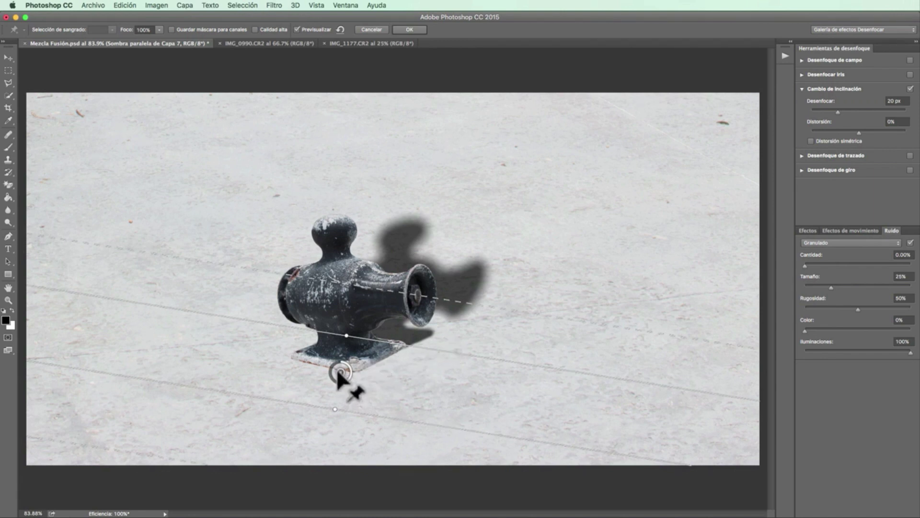
- Fine-tune the tilt-shift band's position and angle, then apply it as a smart filter
drag(337, 371, 328, 374)
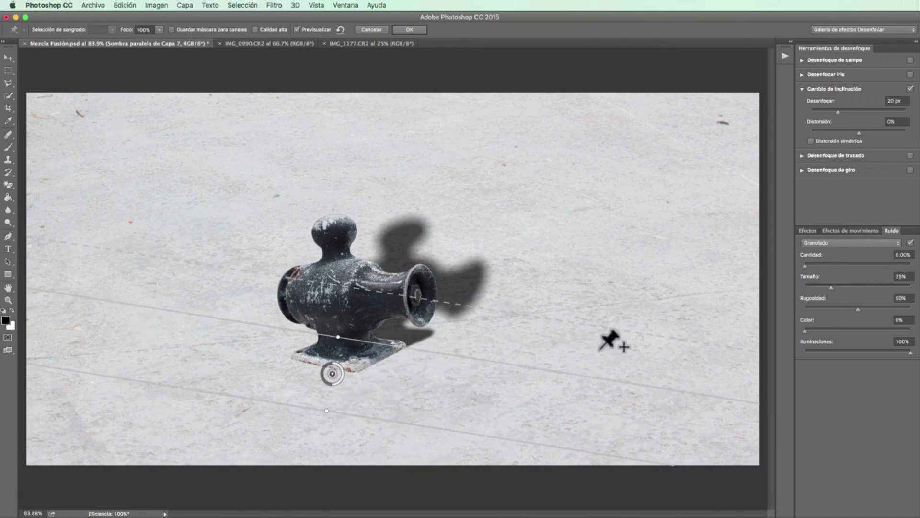
drag(610, 362, 618, 352)
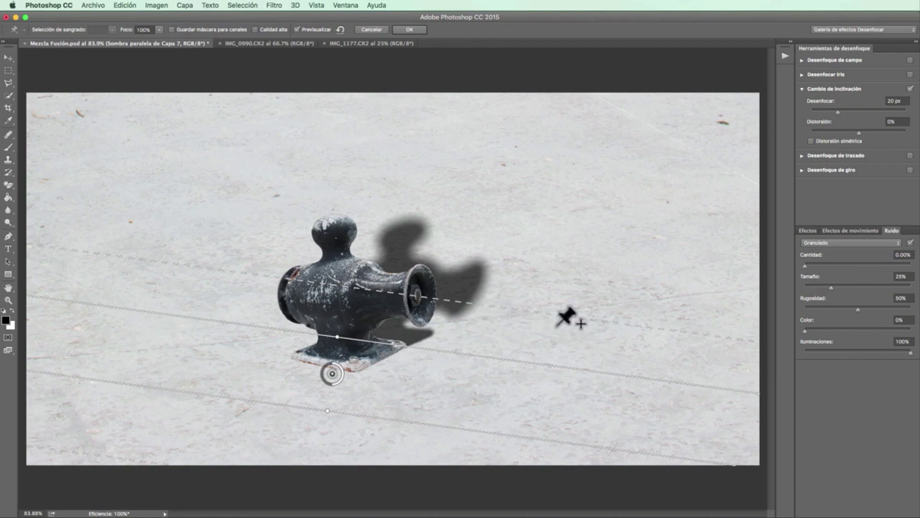
mouse_move(596, 348)
mouse_down()
mouse_move(589, 376)
mouse_move(601, 375)
mouse_up()
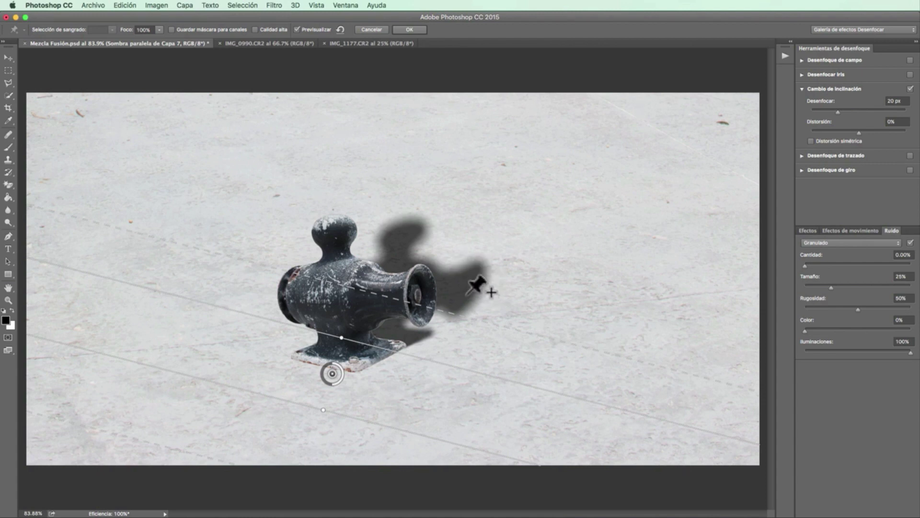
click(405, 30)
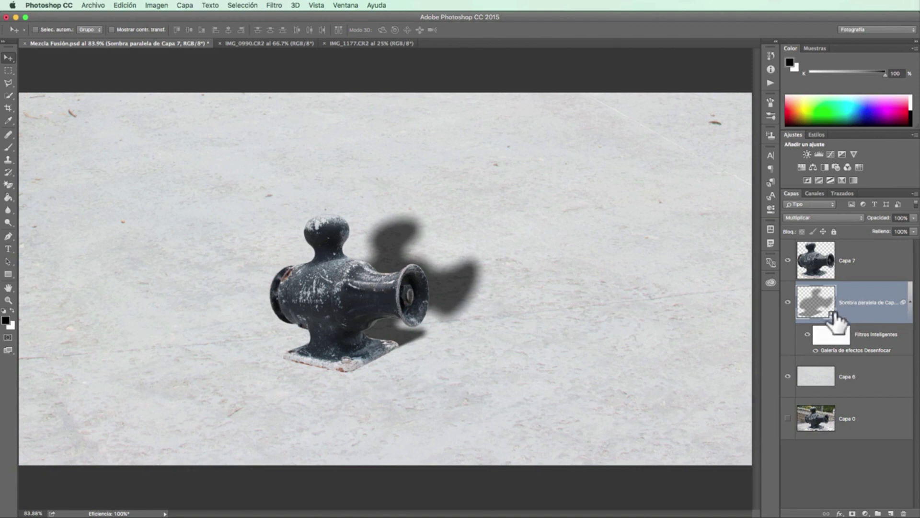
- Add a white layer mask to the blurred shadow layer
click(853, 513)
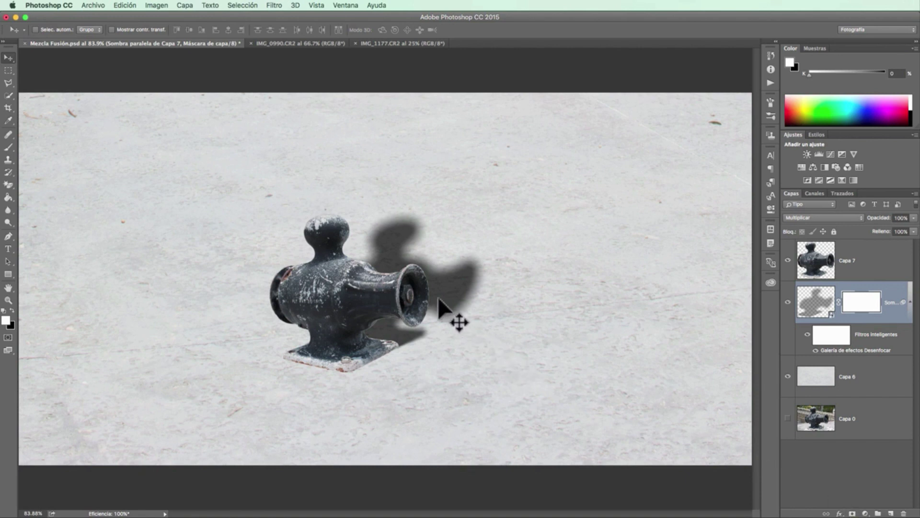
key(g)
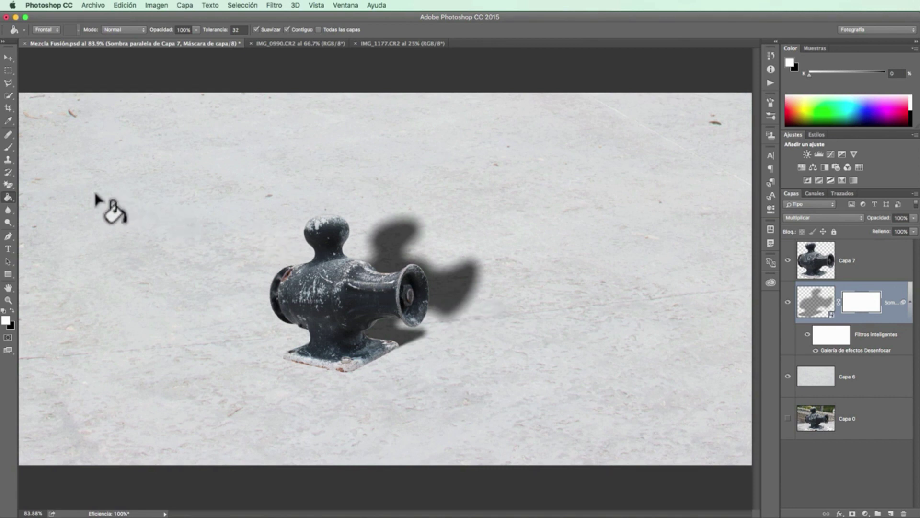
- Load the Gradient tool with the white-to-black Foreground to Background preset
right_click(11, 195)
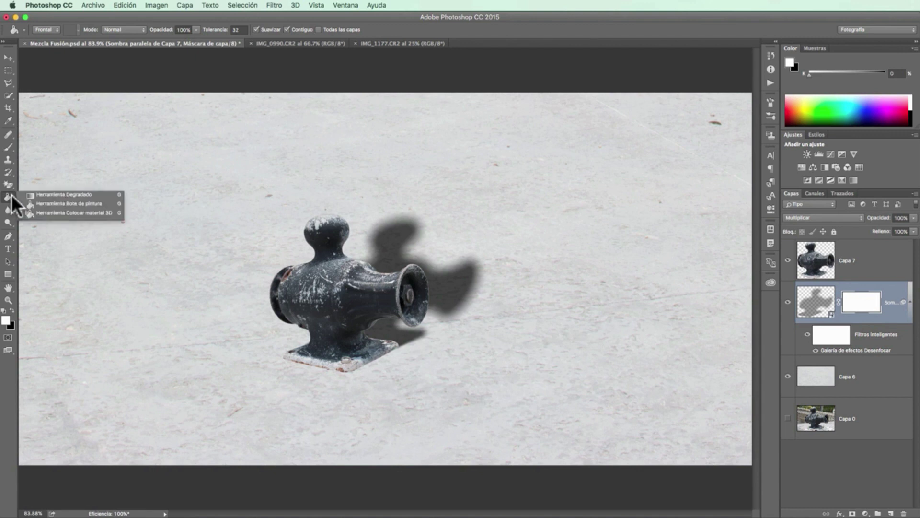
click(79, 194)
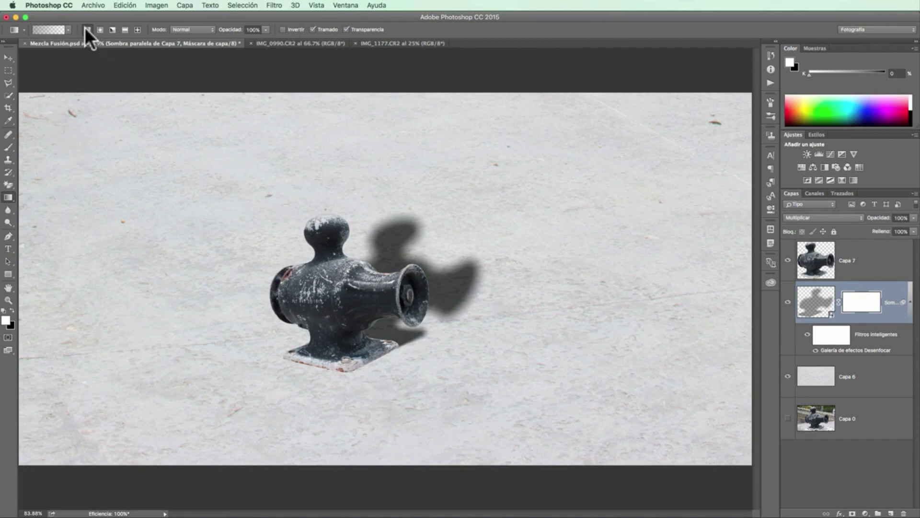
click(45, 30)
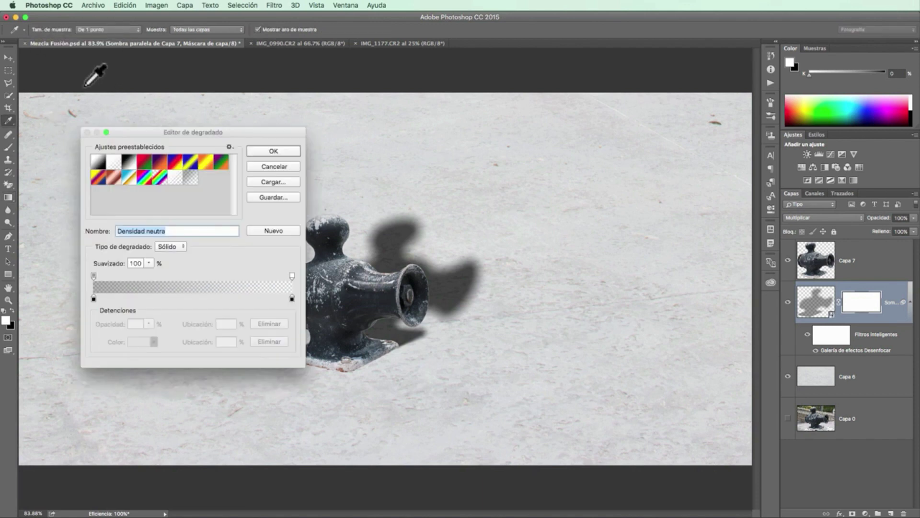
click(98, 162)
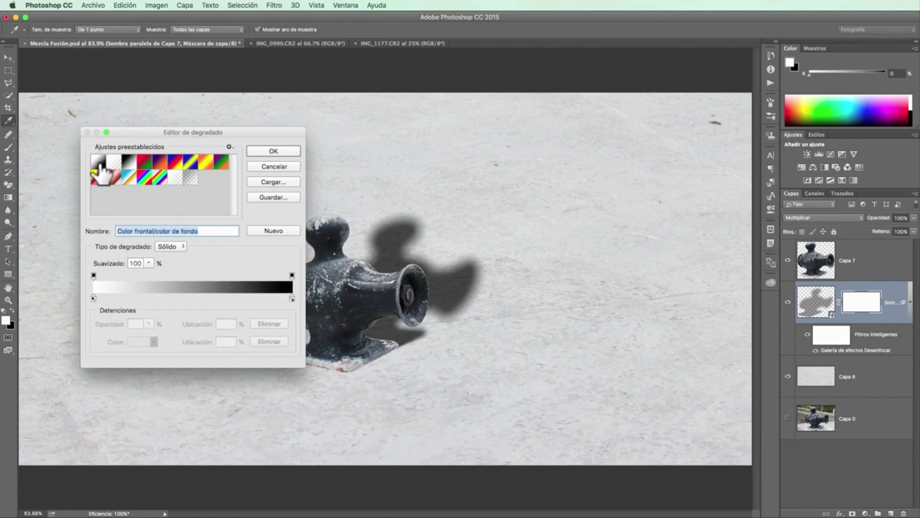
click(269, 148)
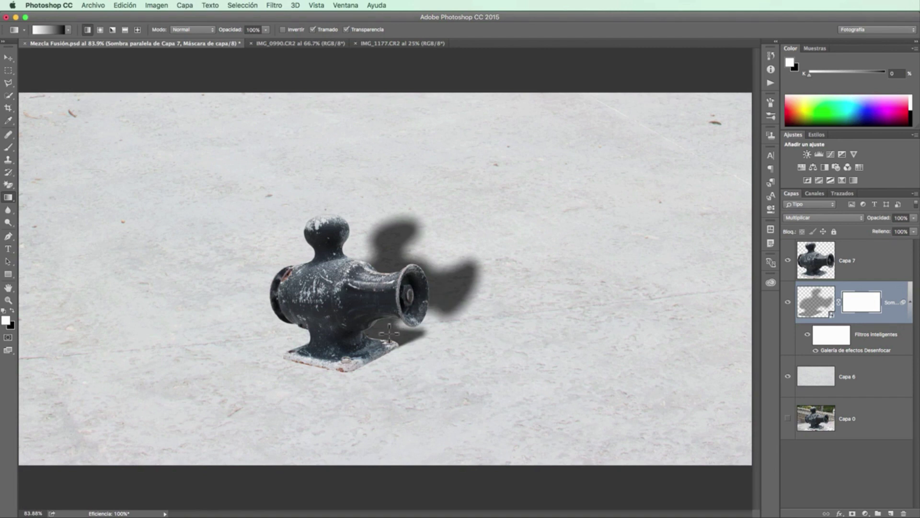
- Draw a gradient on the shadow mask from the bollard base up to the shadow's top
drag(389, 332, 406, 223)
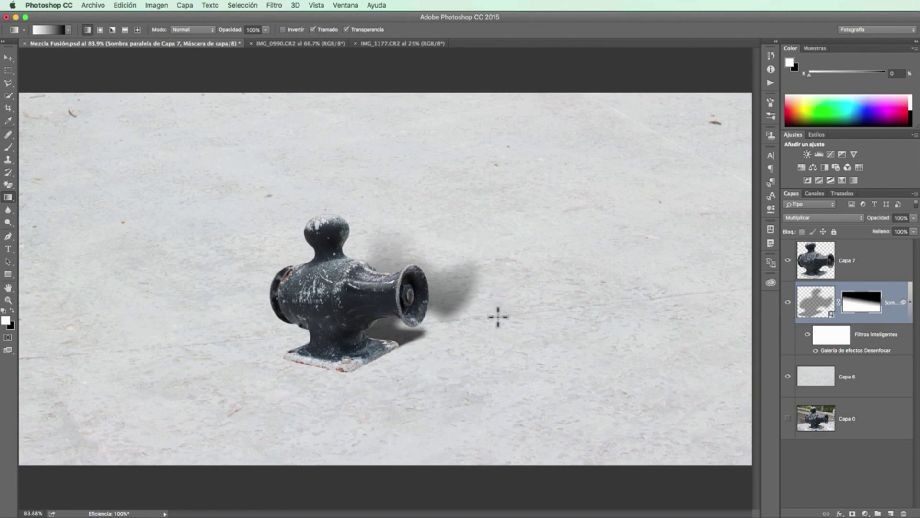
key(ctrl+z)
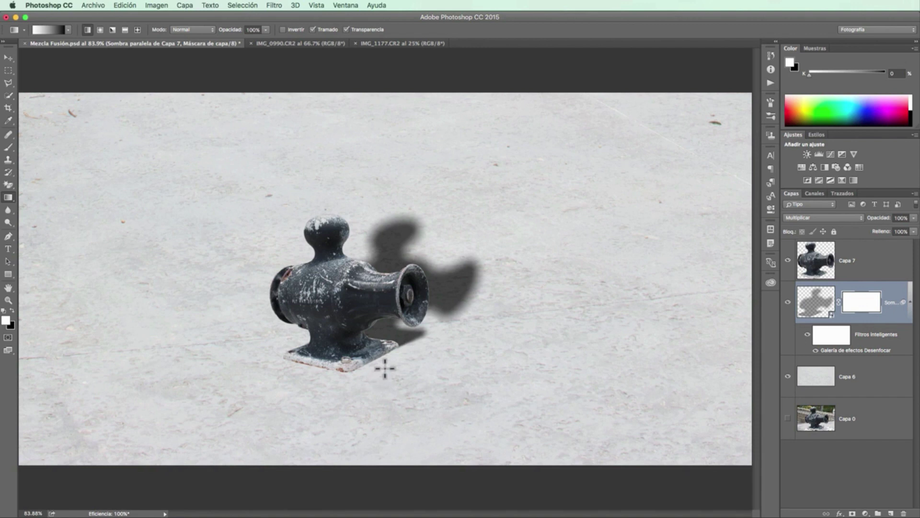
drag(385, 368, 401, 218)
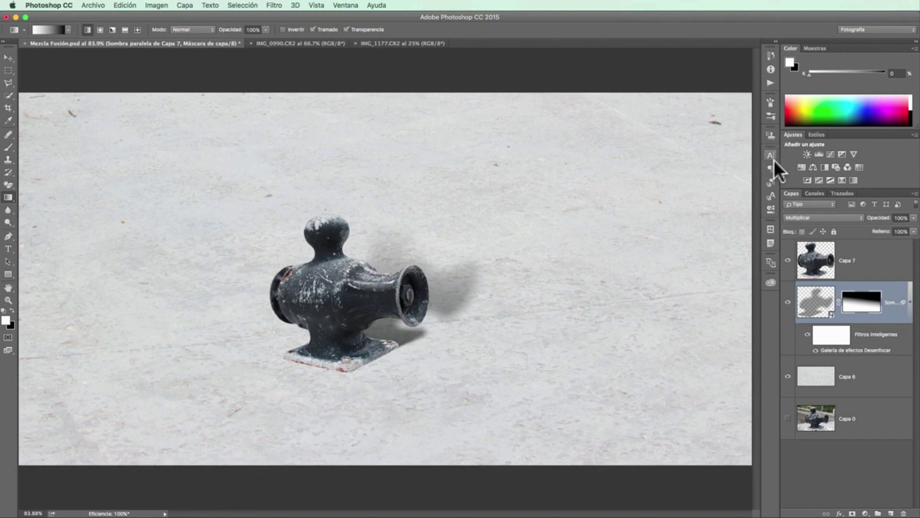
click(770, 209)
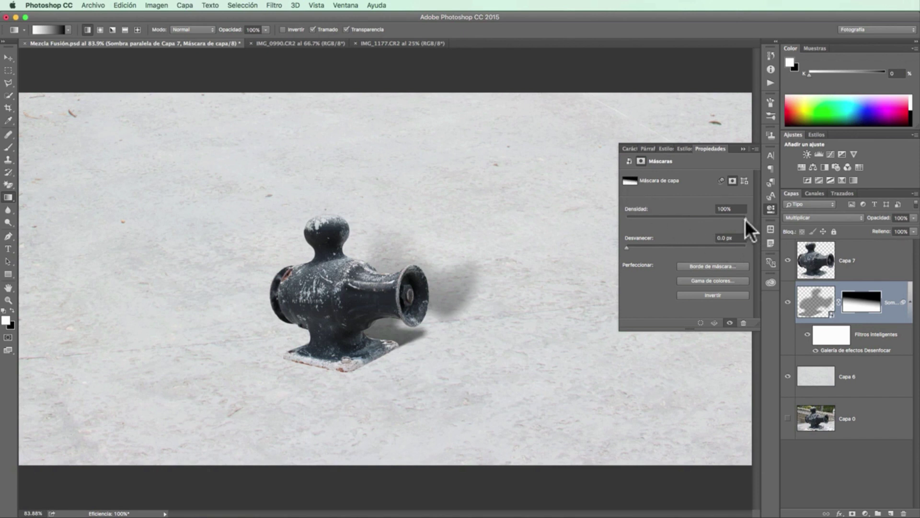
- Lower the shadow mask's density to 65% and close the mask properties
mouse_move(735, 219)
mouse_down()
mouse_move(649, 220)
mouse_move(704, 219)
mouse_up()
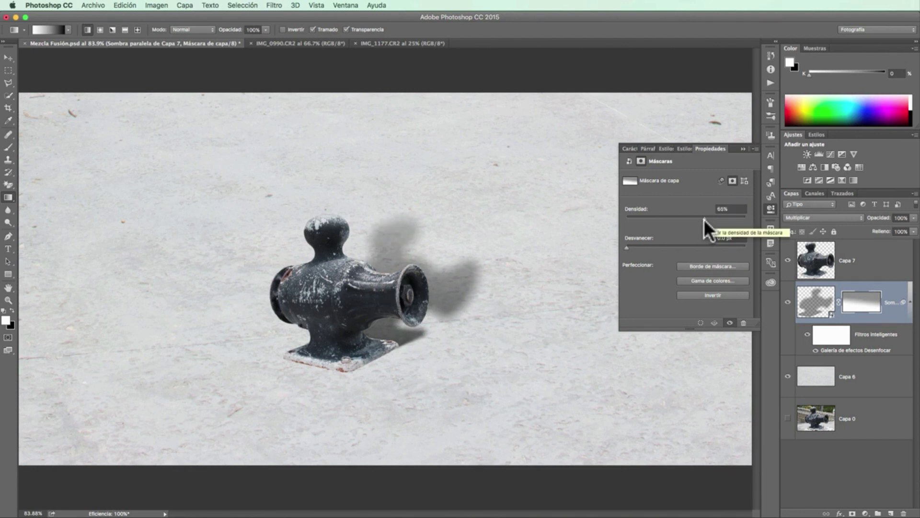
click(743, 148)
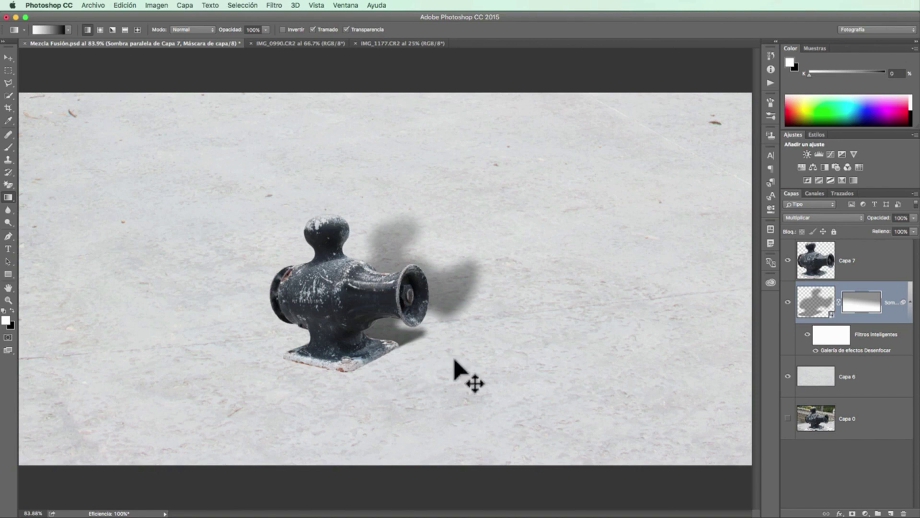
- Shorten the Photoshop window to reveal the desktop, then reselect the shadow's mask
click(856, 458)
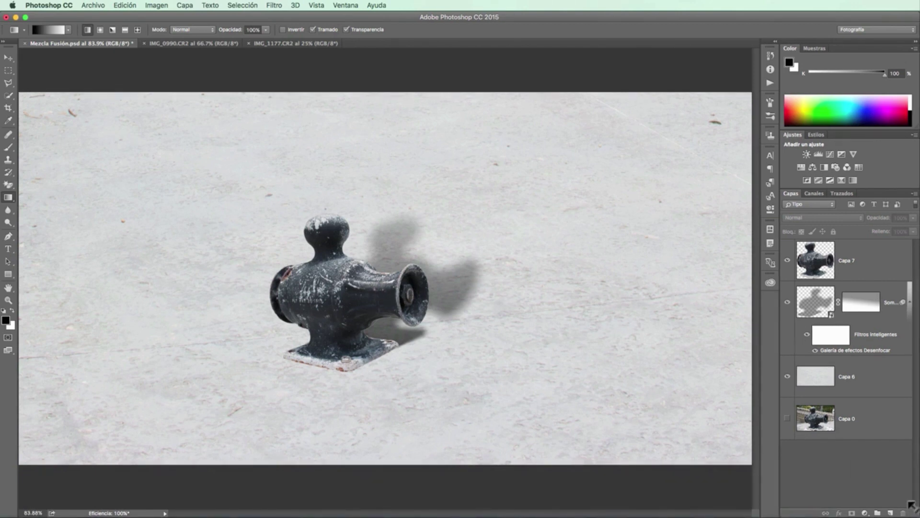
drag(911, 511, 914, 358)
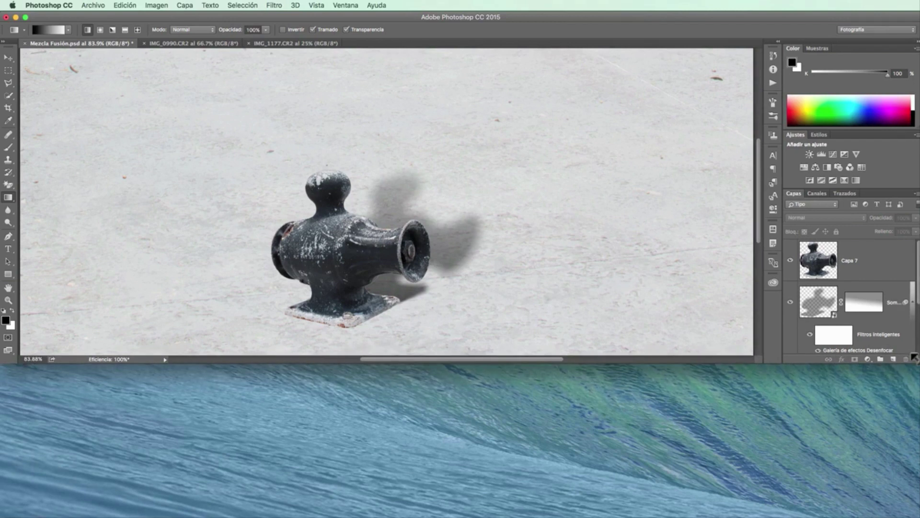
click(875, 304)
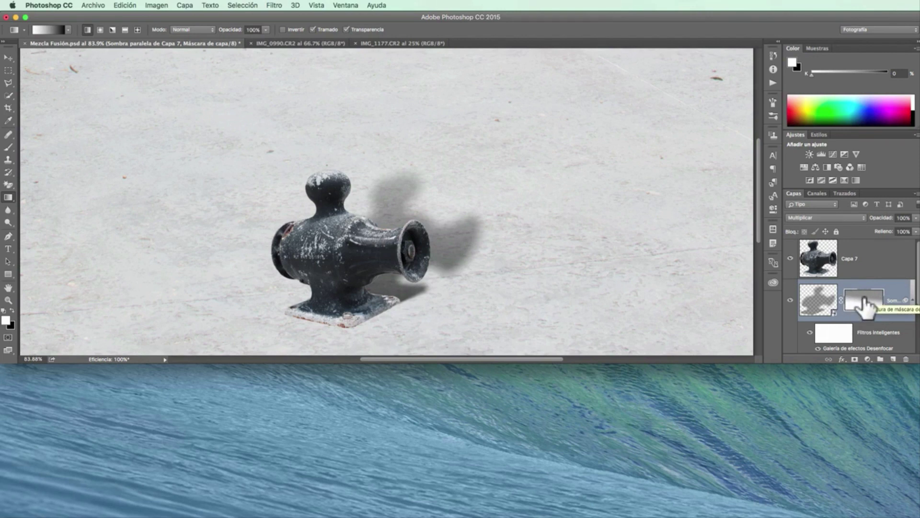
- Add a Solid Color fill layer, Relleno de color 1, in Color blend mode
click(867, 359)
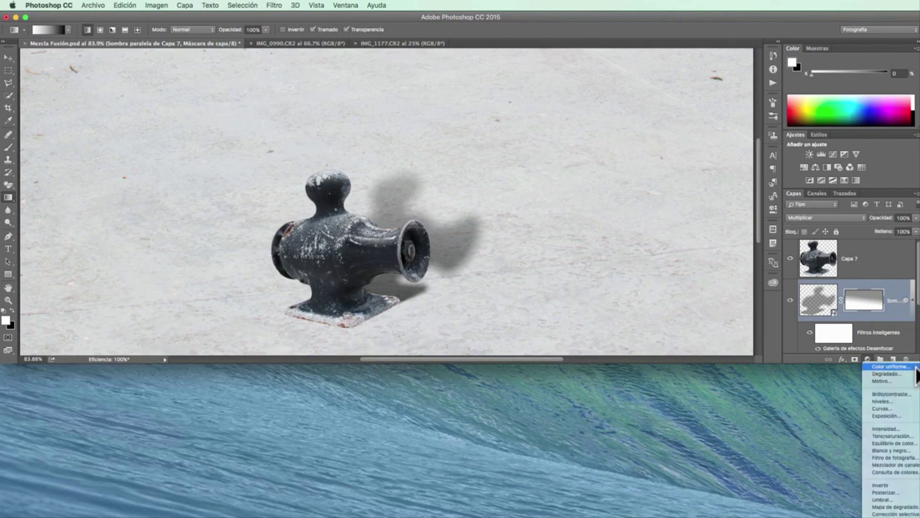
click(915, 368)
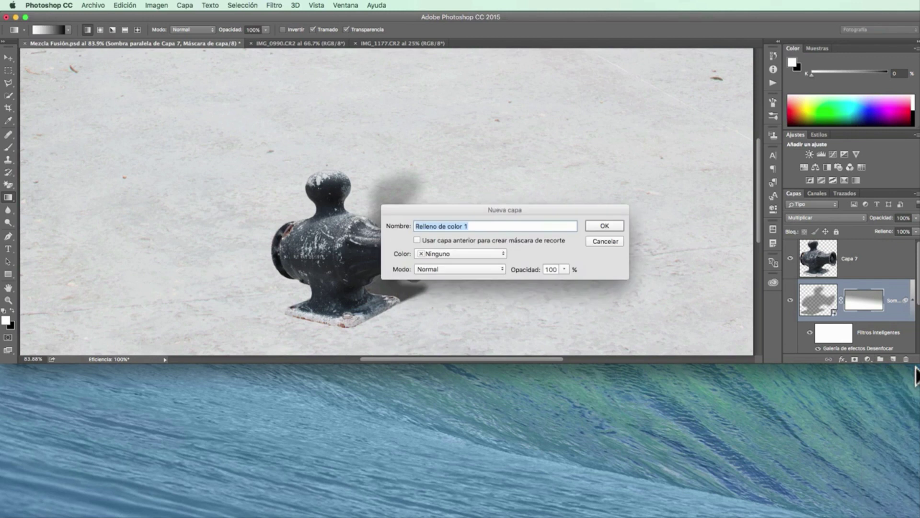
click(467, 270)
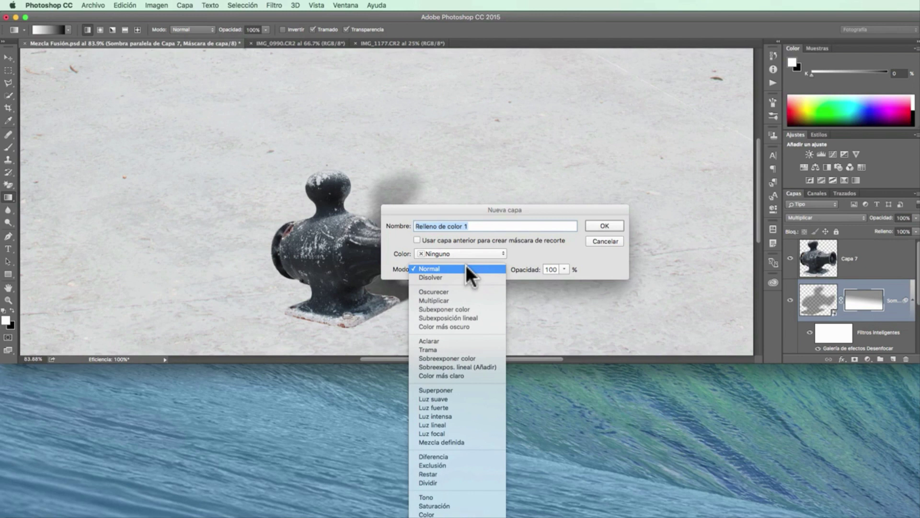
click(456, 514)
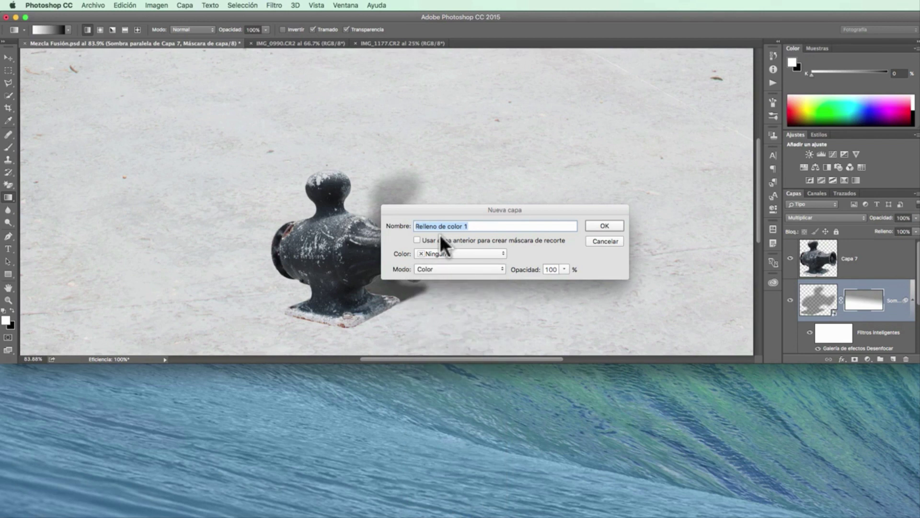
click(605, 225)
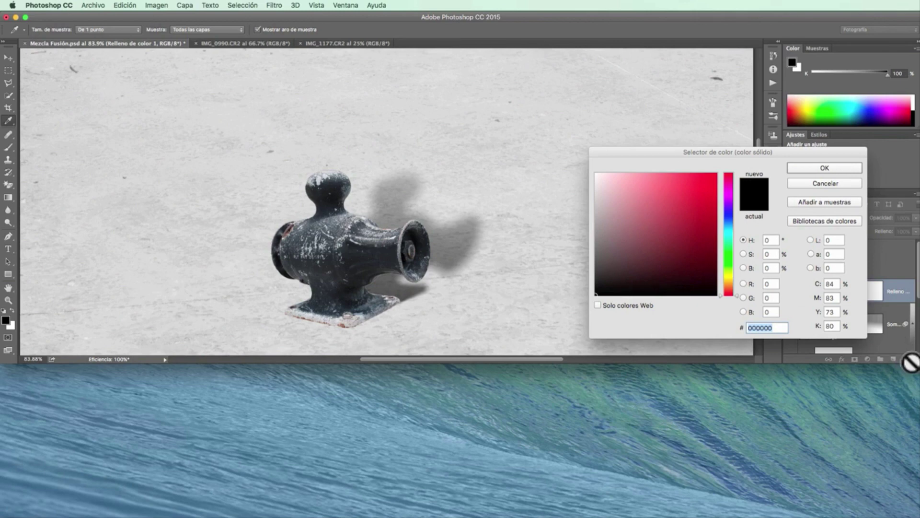
- Enlarge the window, move the Color Picker aside, and sample colours from the bollard's body and side
drag(910, 363, 913, 517)
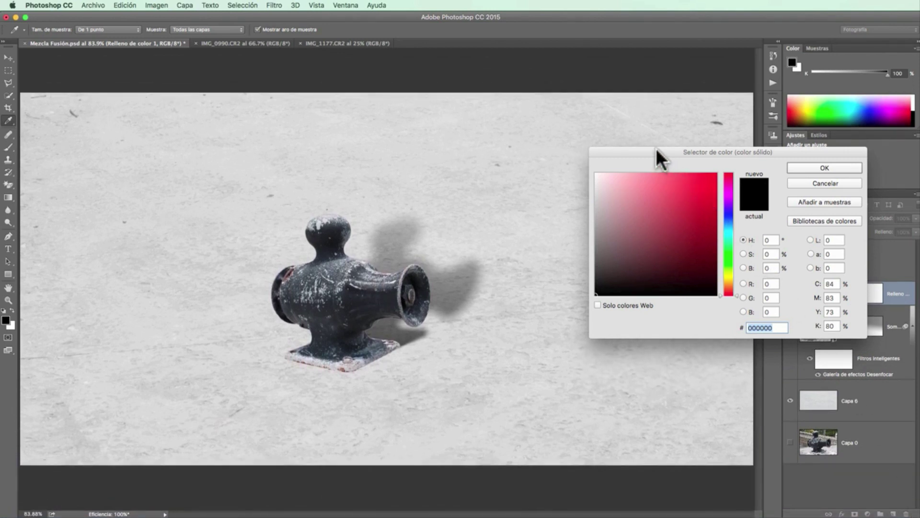
mouse_move(655, 148)
mouse_down()
mouse_move(603, 132)
mouse_move(562, 99)
mouse_up()
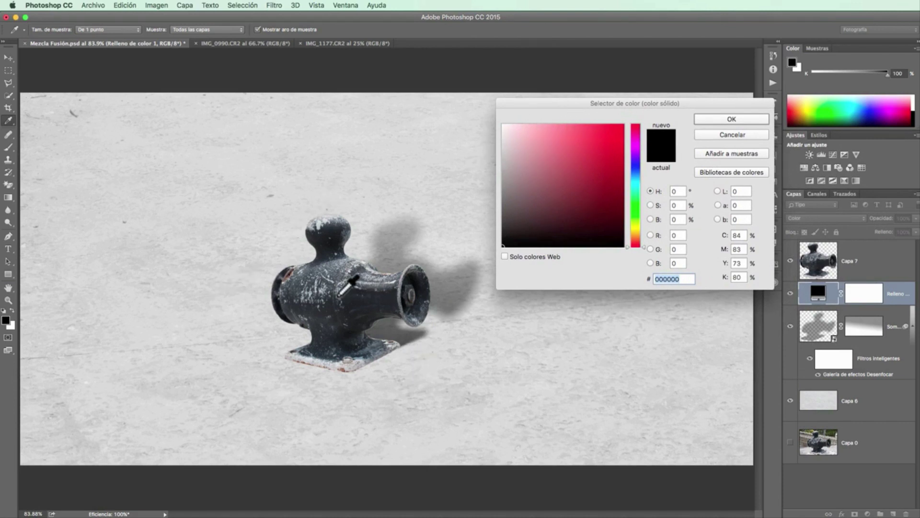
click(319, 283)
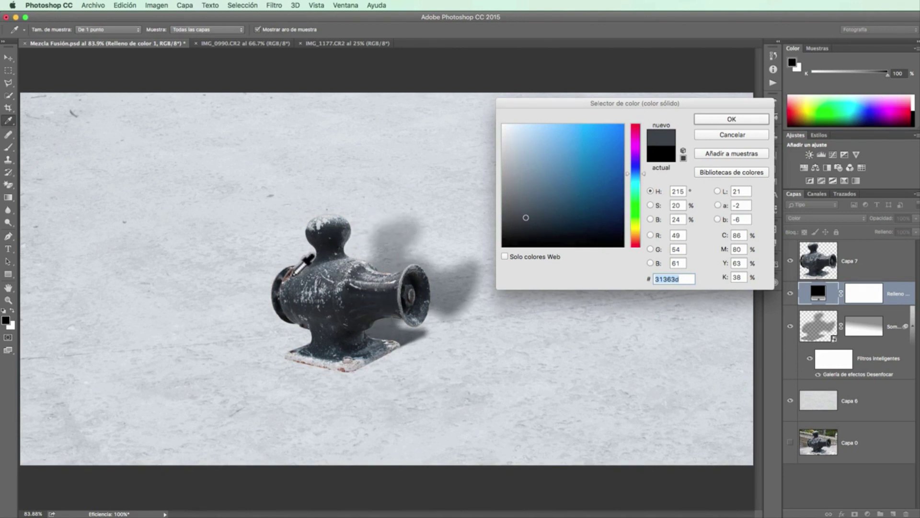
click(287, 272)
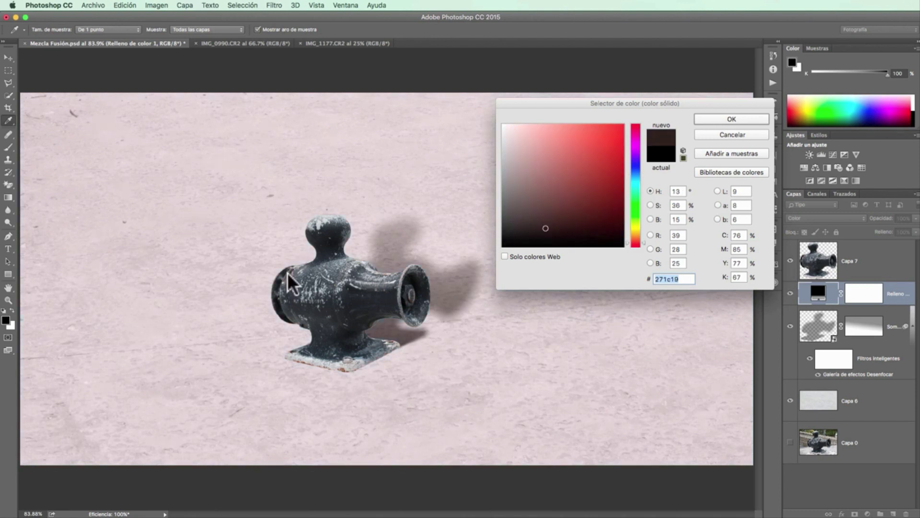
click(288, 271)
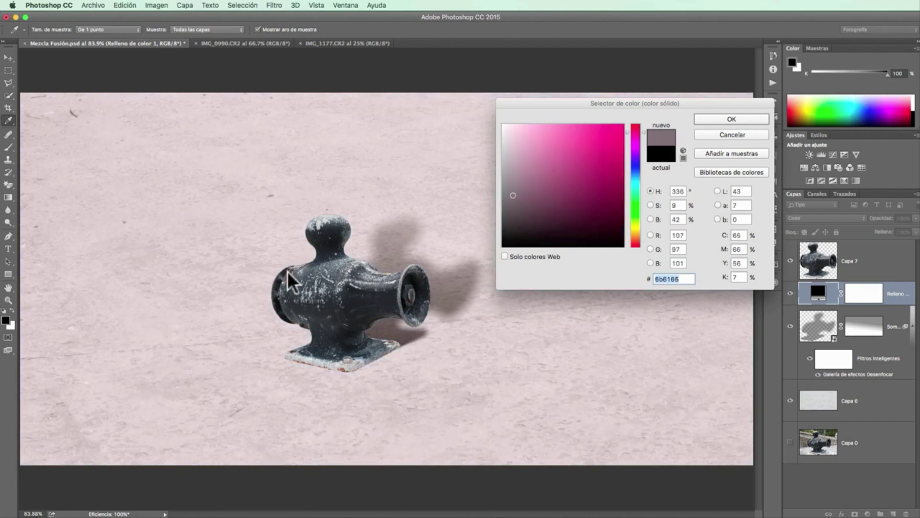
click(335, 280)
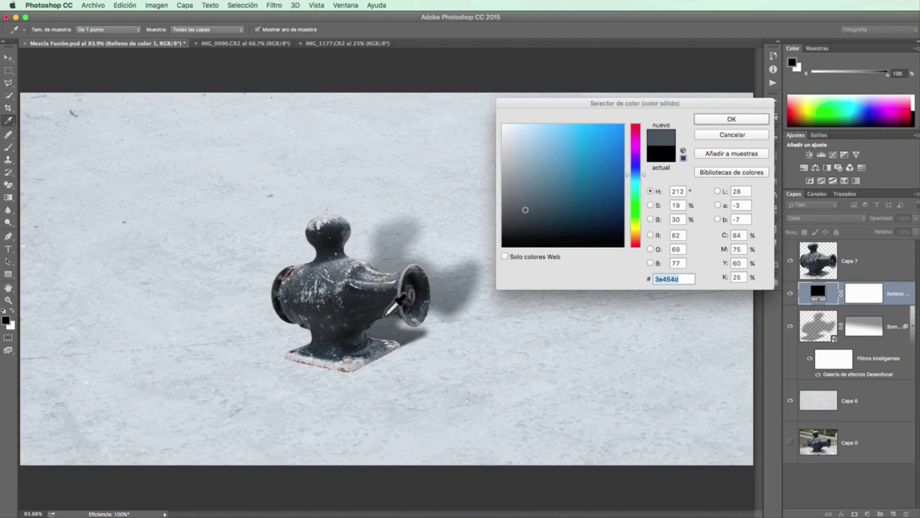
- Try several ground greys and a warmer pinkish-brown as the fill colour
click(346, 368)
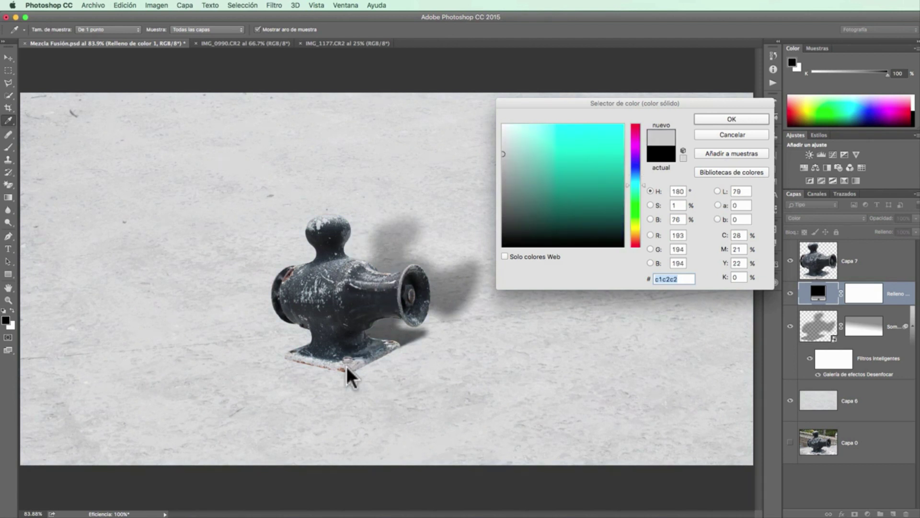
click(316, 362)
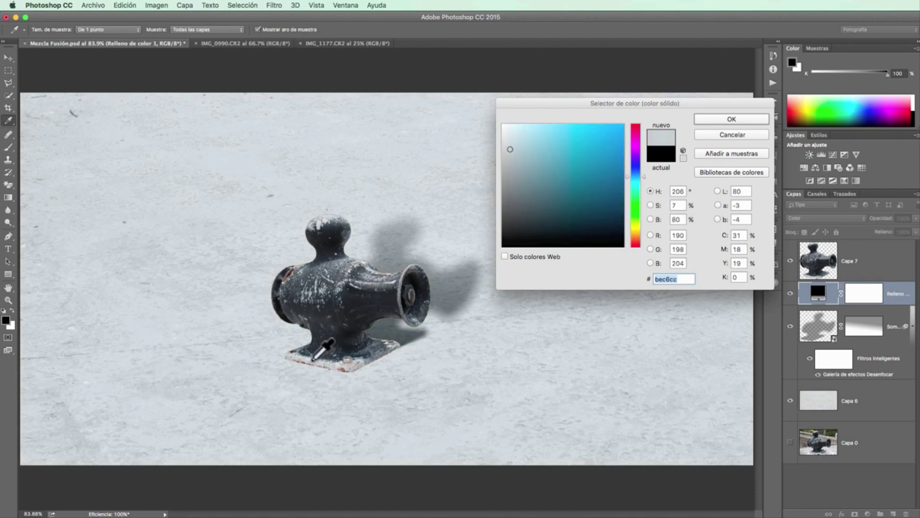
click(302, 363)
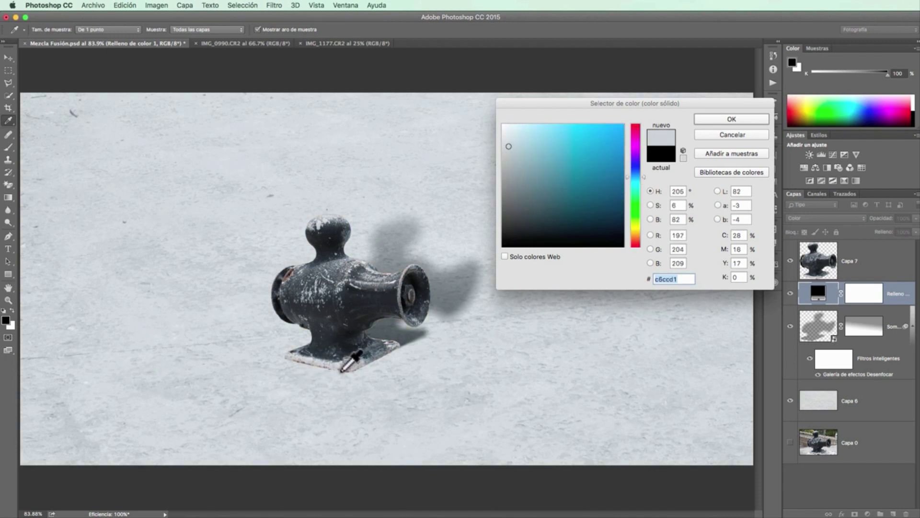
click(341, 371)
click(341, 369)
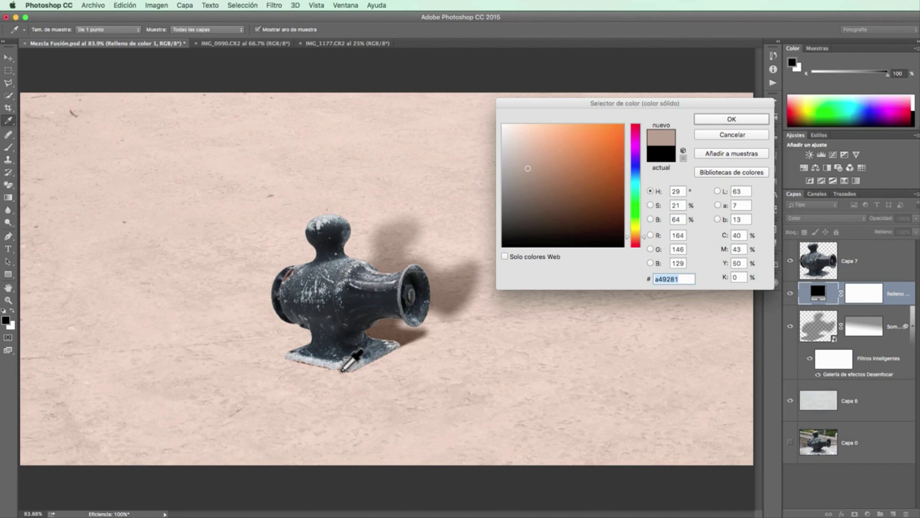
- Sample the bollard's dark grey and darken it to 393c42
click(377, 281)
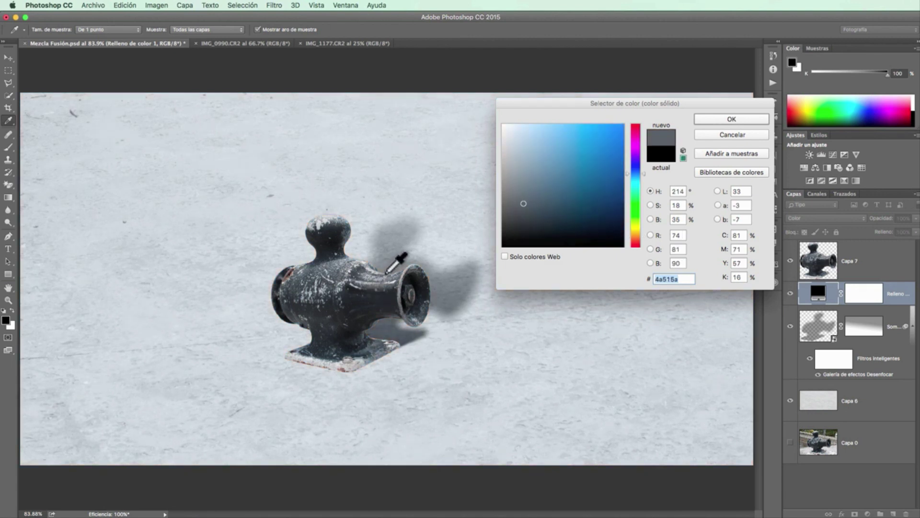
click(386, 274)
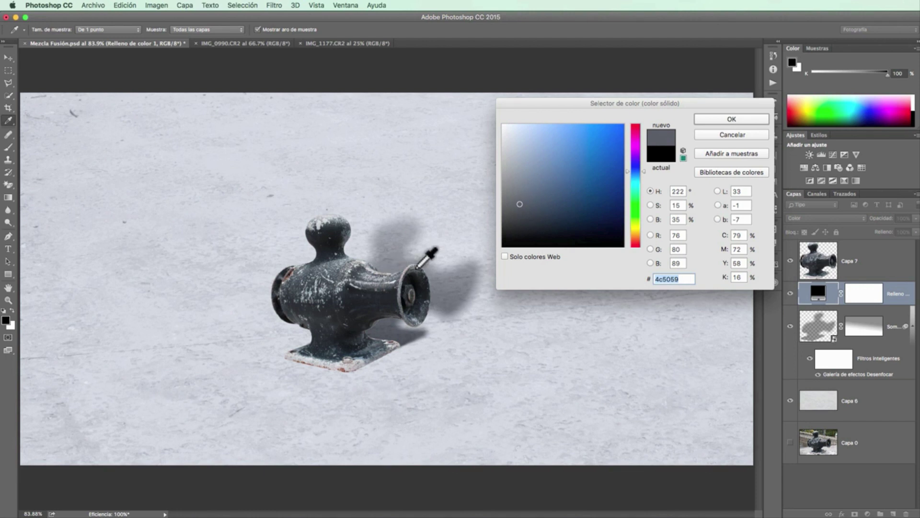
click(521, 207)
drag(520, 208, 519, 215)
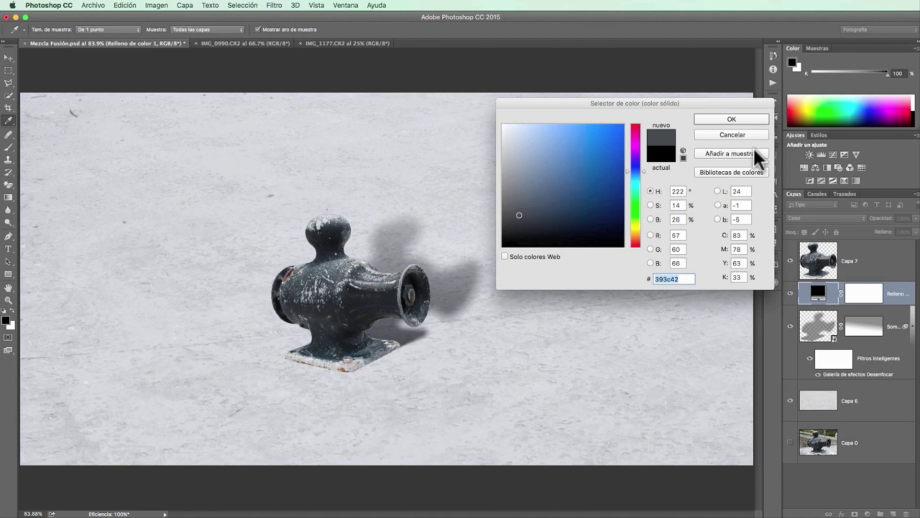
- Commit the 393c42 fill colour and toggle the Relleno layer's visibility to compare the tint
click(732, 119)
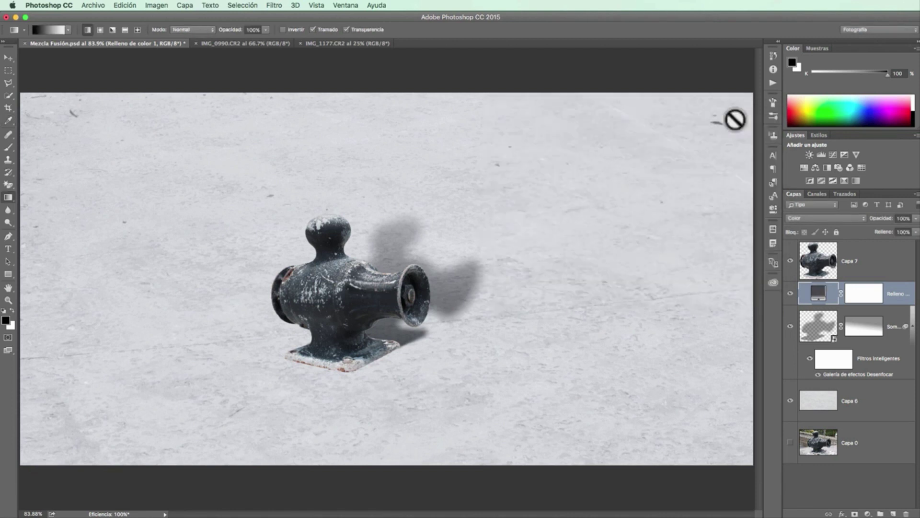
click(790, 294)
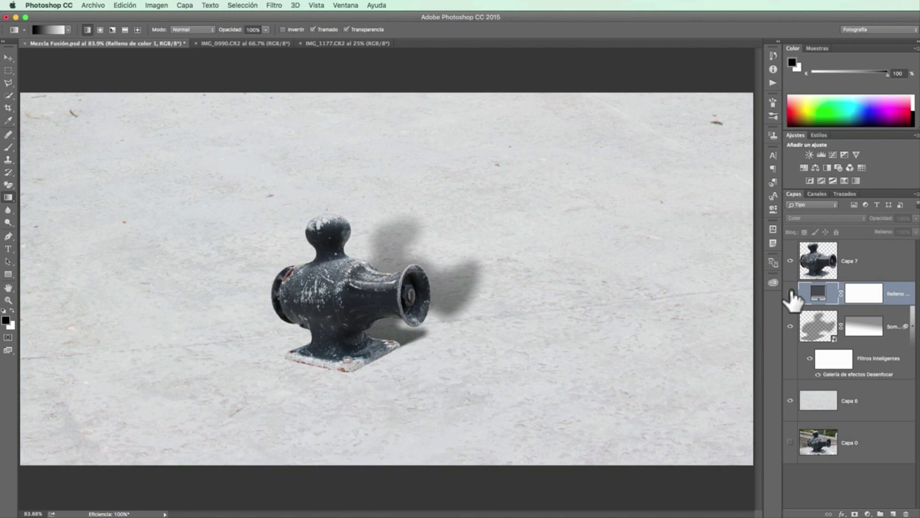
click(790, 294)
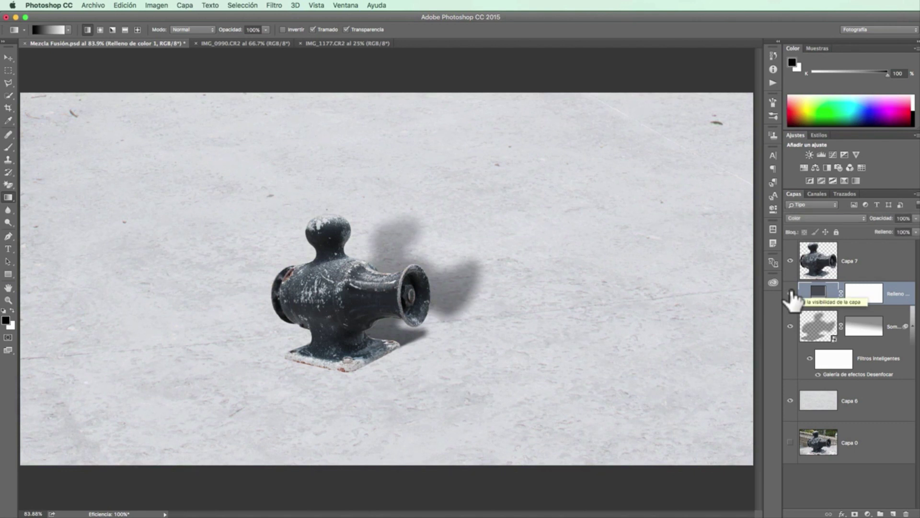
click(790, 294)
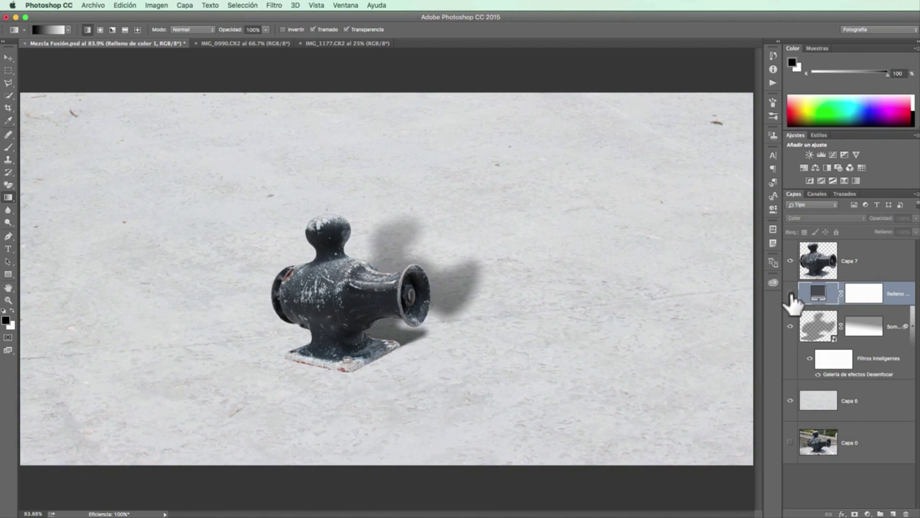
click(790, 293)
click(791, 293)
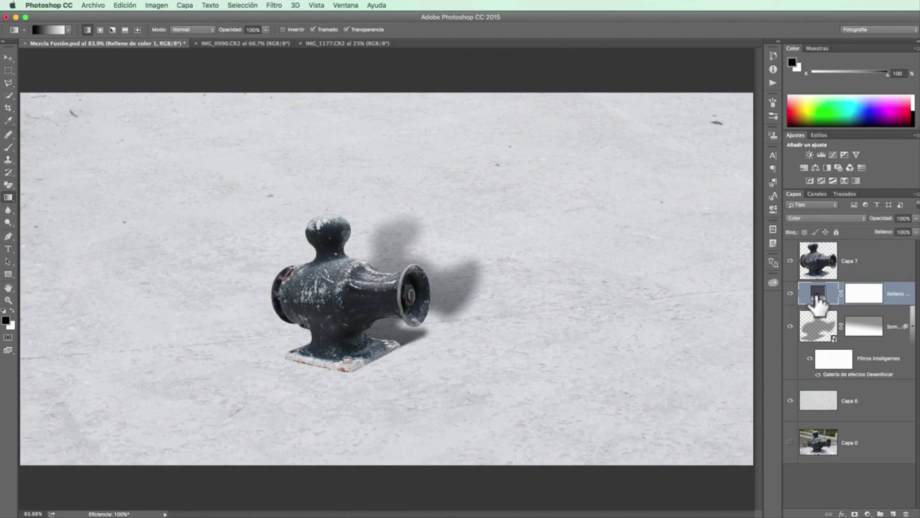
- Reopen the fill layer's colour and try a lightened rust tone
double_click(818, 294)
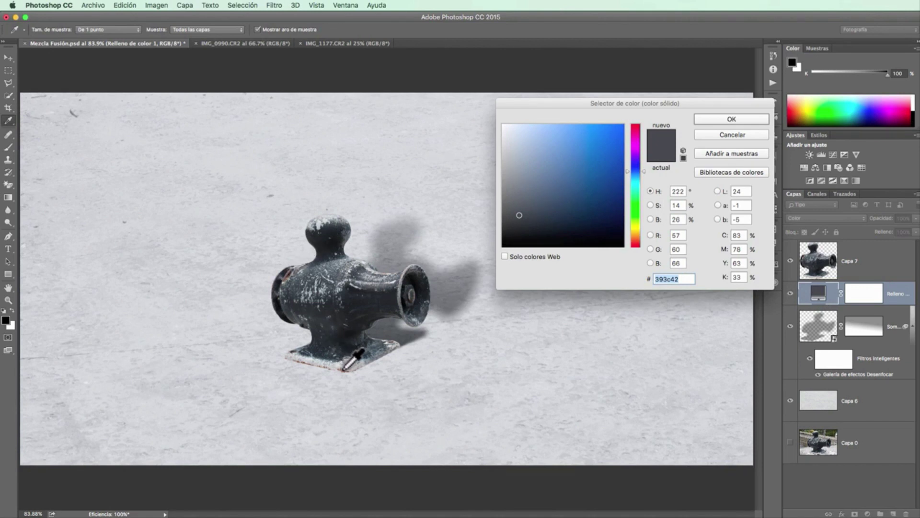
click(344, 369)
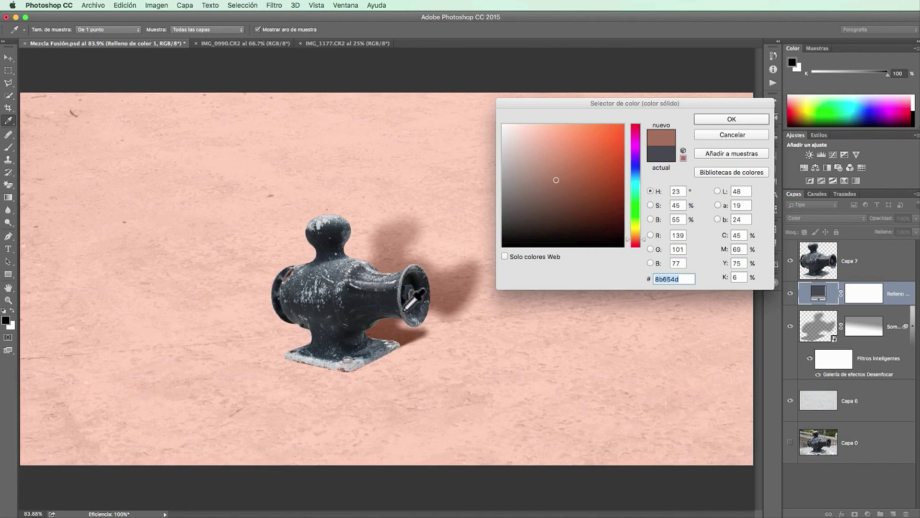
click(557, 180)
mouse_move(558, 180)
mouse_down()
mouse_move(548, 143)
mouse_move(526, 143)
mouse_up()
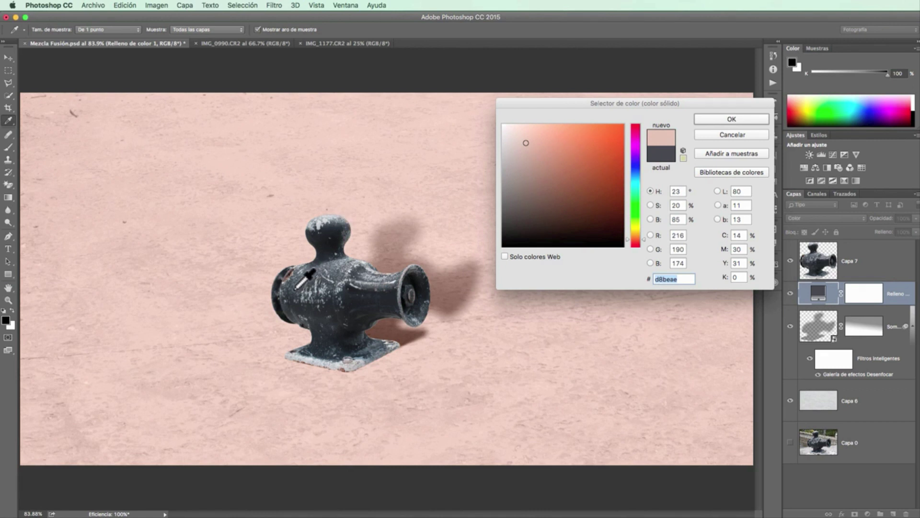
- Sample bollard greys, commit the pale grey e2e4e4, and toggle the layer to compare
click(304, 282)
click(355, 282)
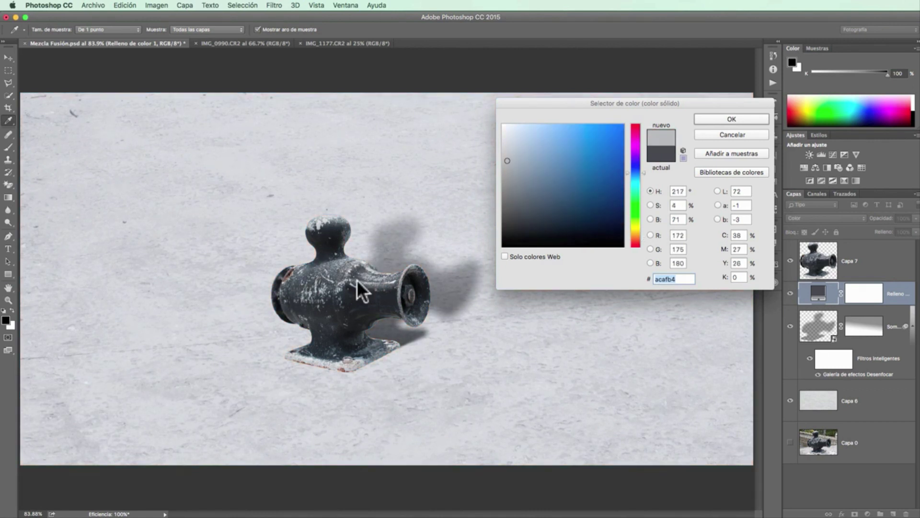
click(393, 281)
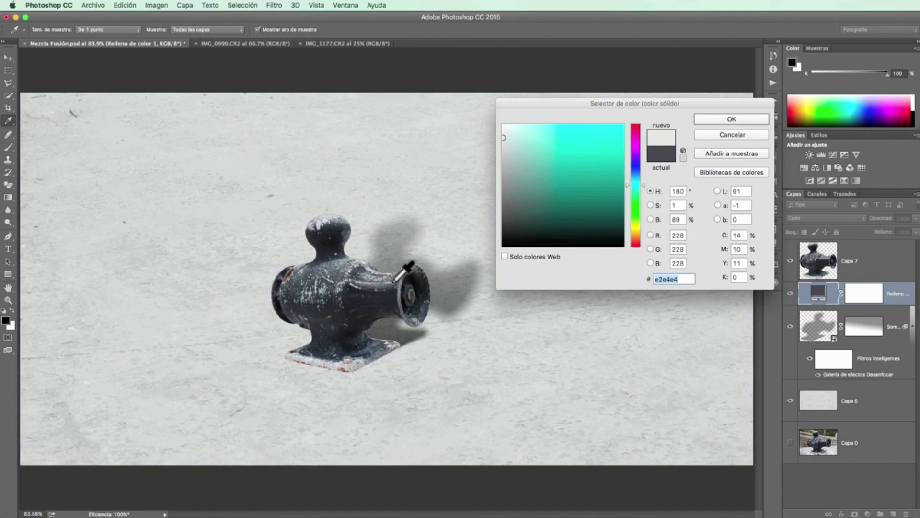
click(725, 118)
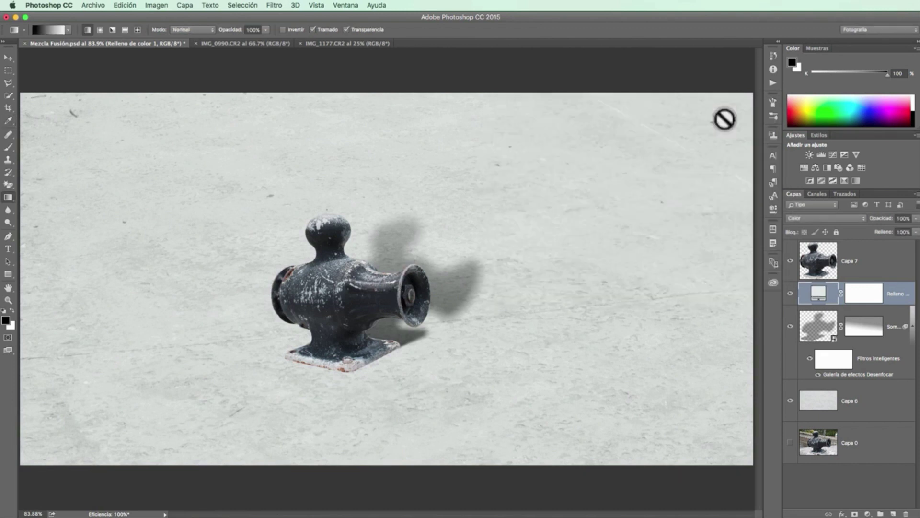
click(790, 294)
click(790, 294)
click(8, 300)
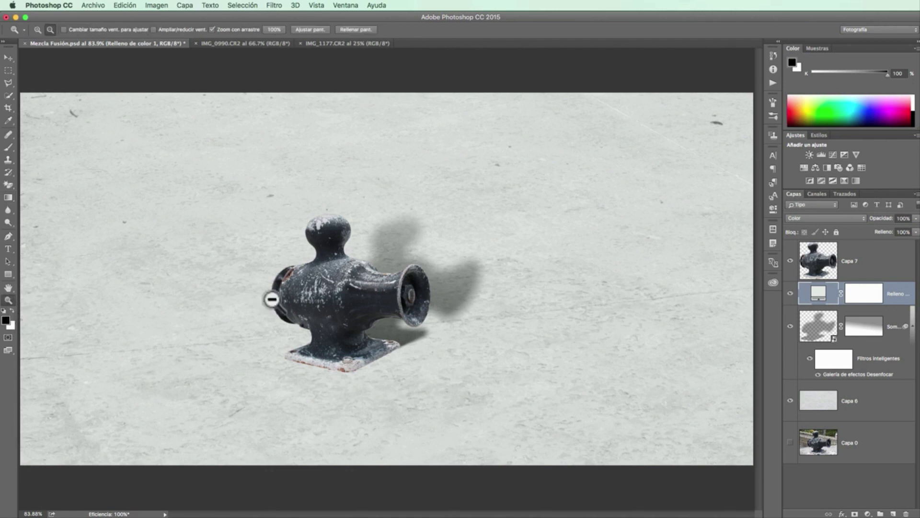
- Zoom to 200% on the bollard and toggle the Relleno fill layer off and on
click(332, 283)
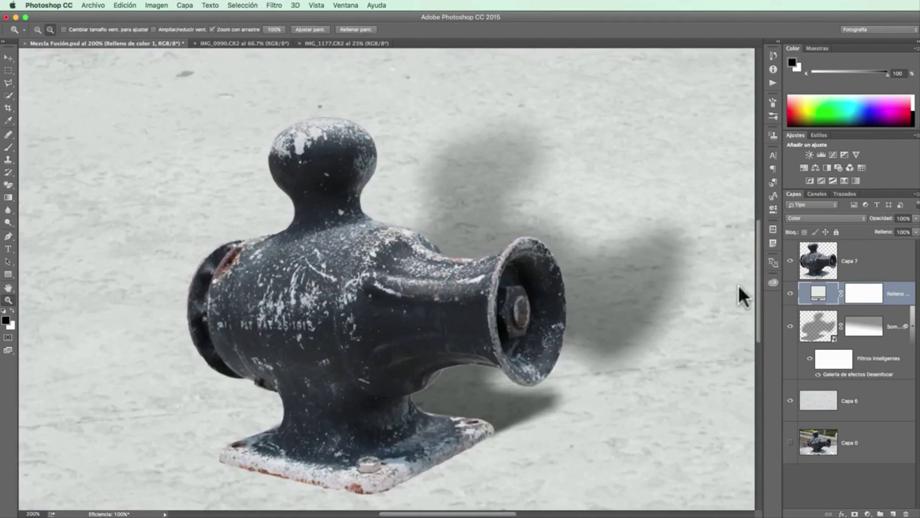
click(792, 295)
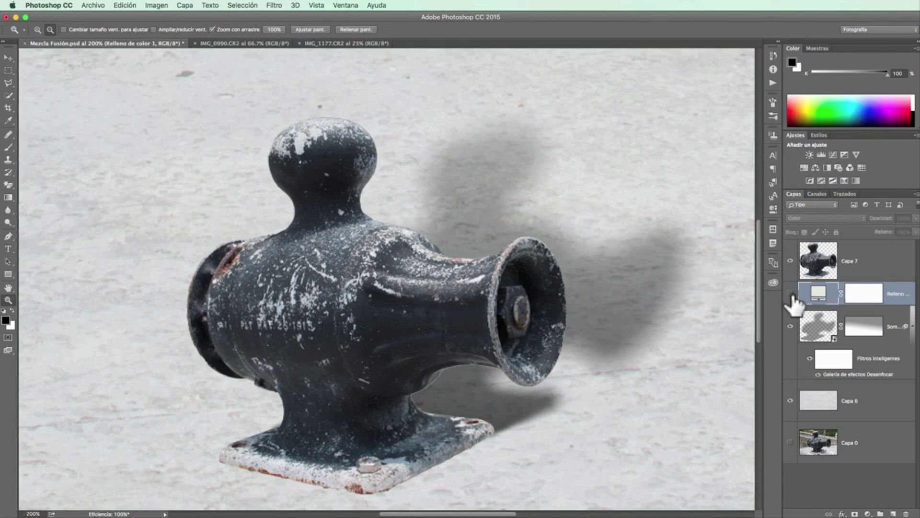
click(791, 295)
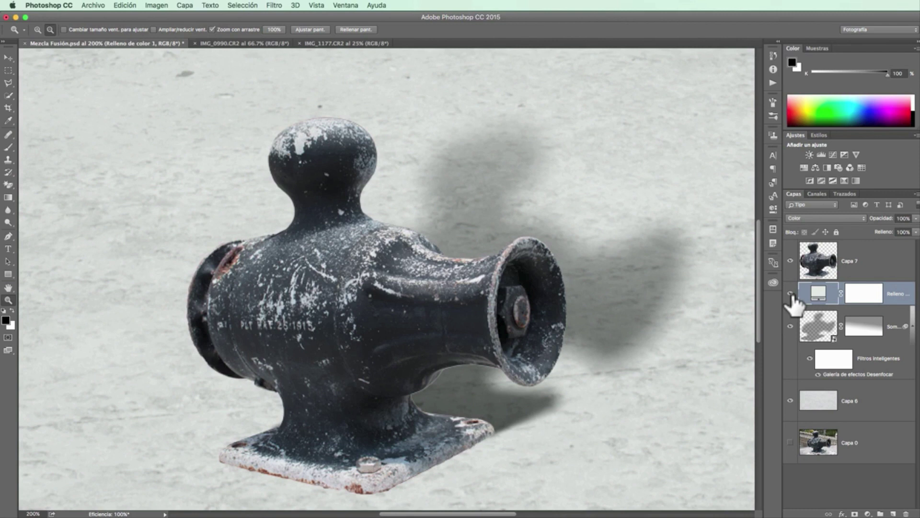
- Reopen the fill colour and sample various greys from the bollard's body, bolt and base
double_click(818, 293)
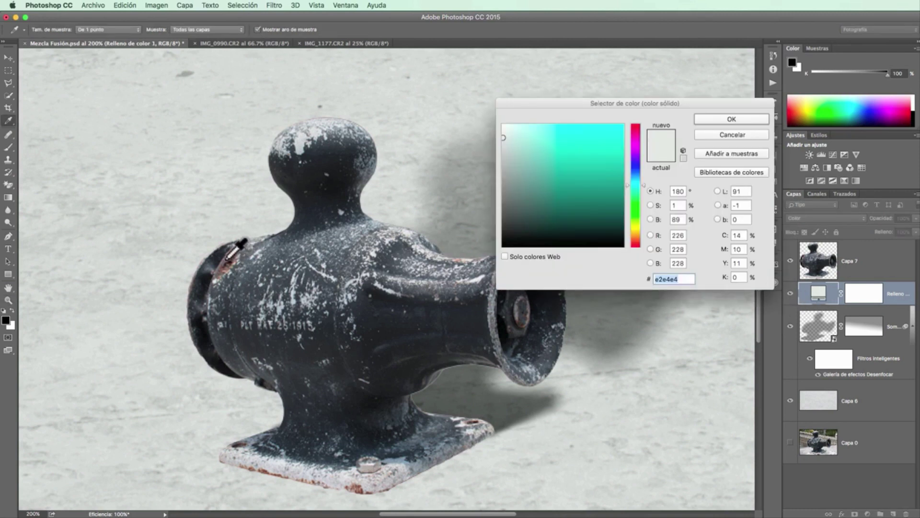
click(226, 259)
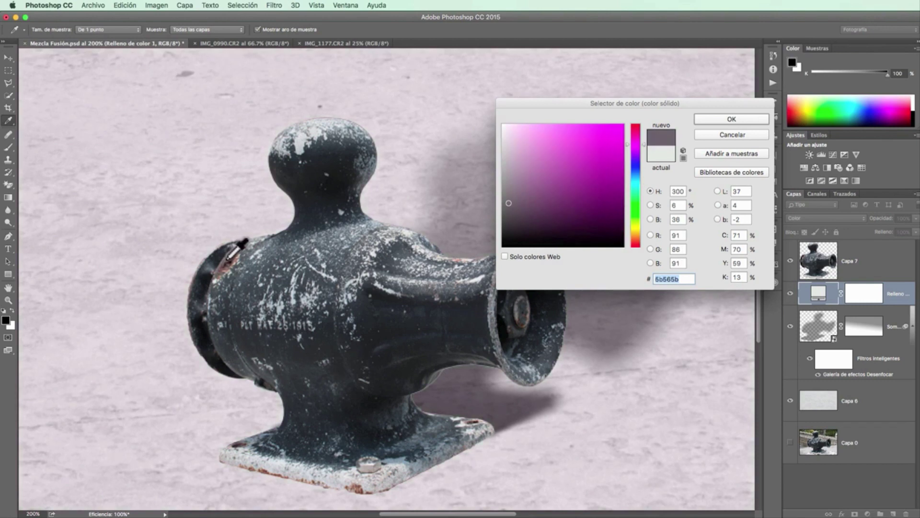
click(355, 488)
click(351, 426)
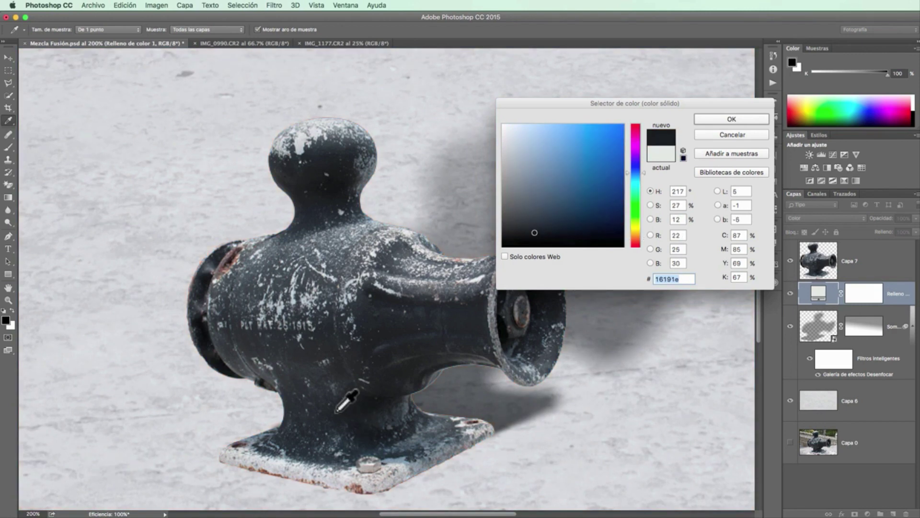
click(335, 429)
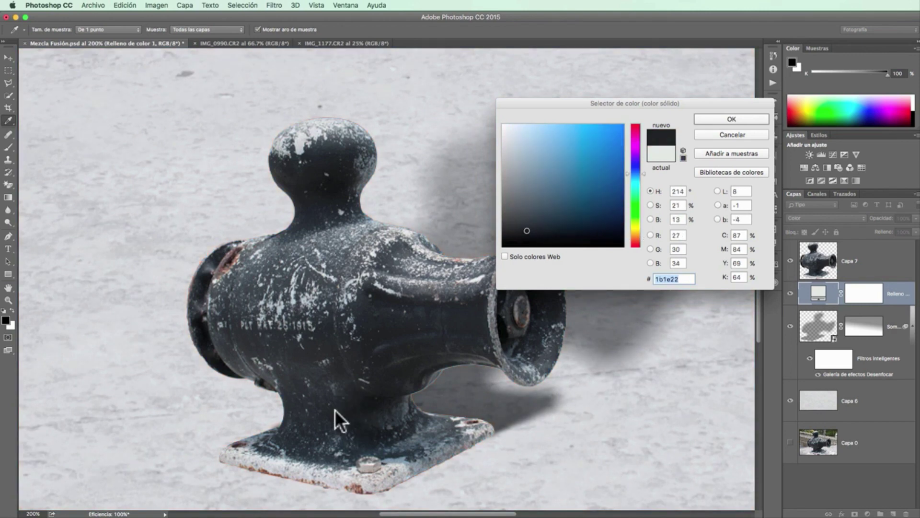
click(523, 320)
click(491, 319)
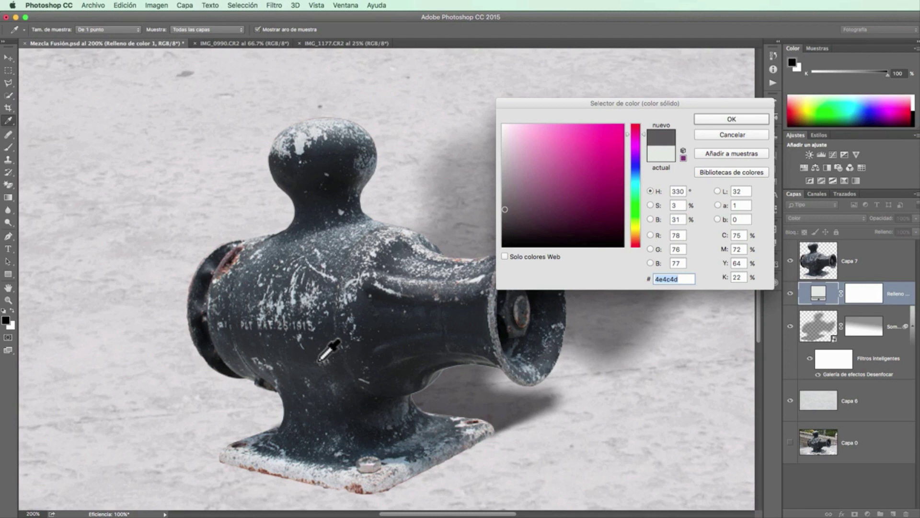
click(369, 480)
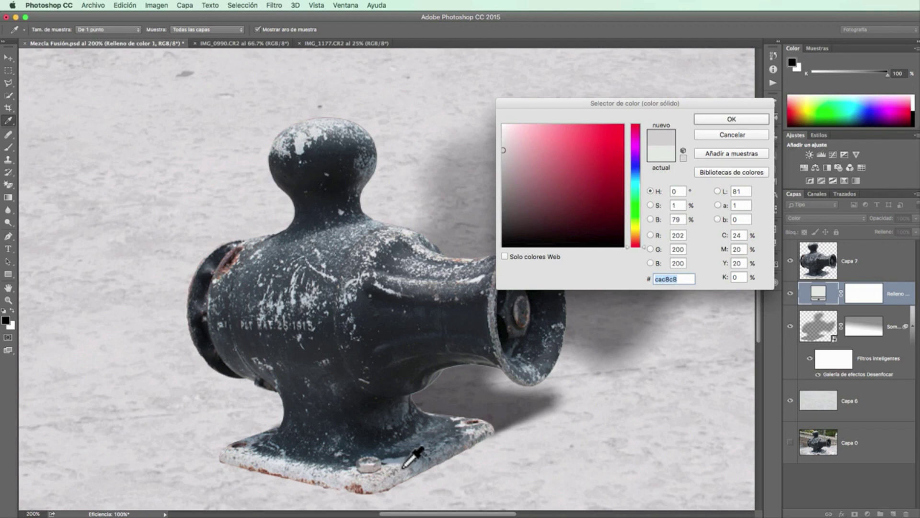
- Settle on the mid grey 848587 from the bollard base, apply it, and toggle the layer to compare
drag(561, 103, 649, 53)
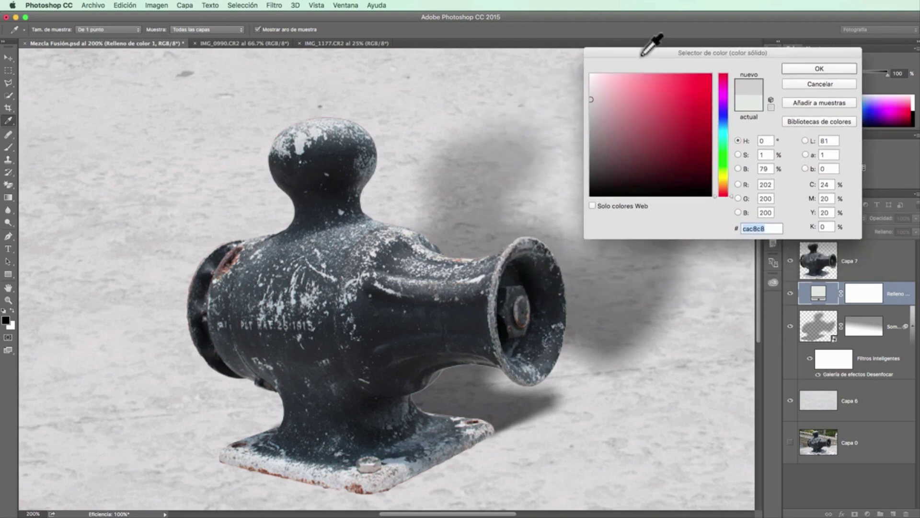
click(509, 254)
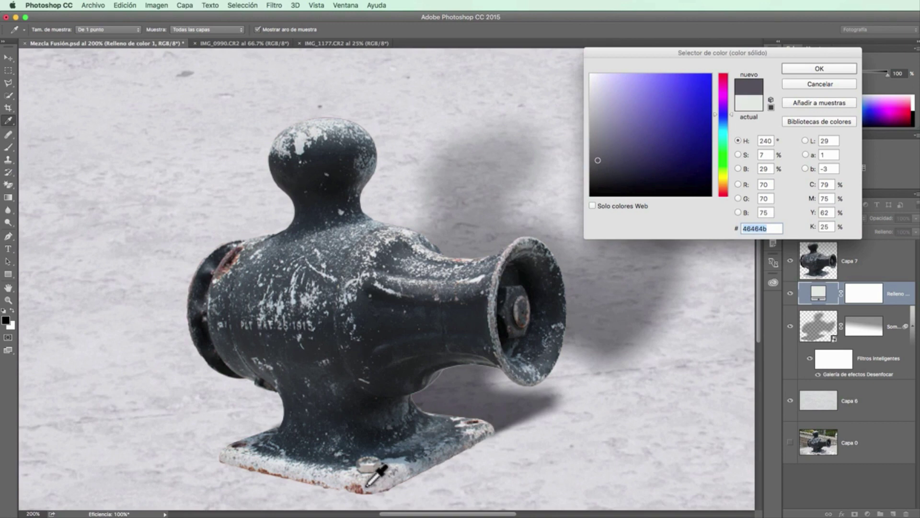
drag(366, 485, 364, 483)
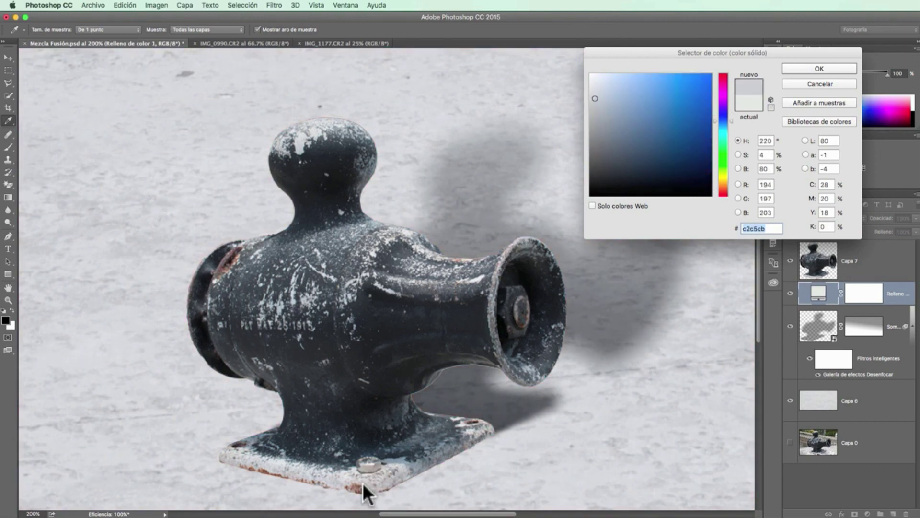
click(373, 482)
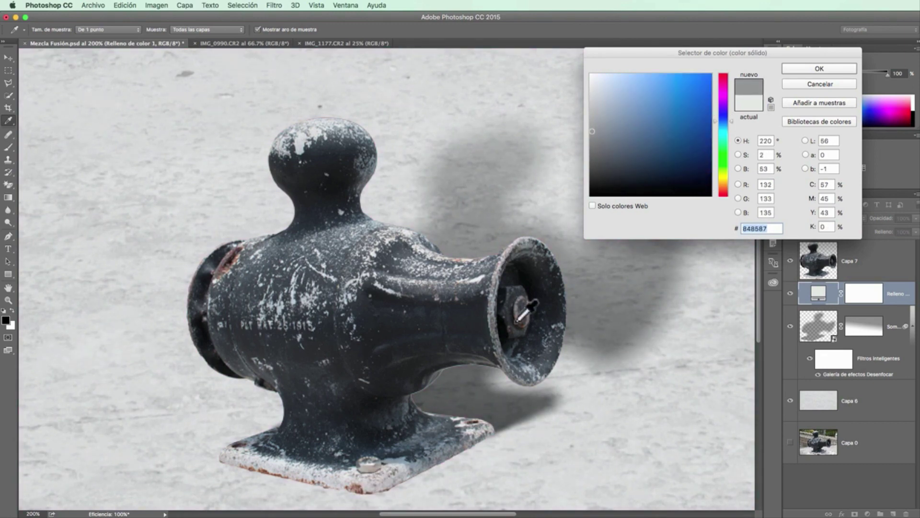
click(808, 67)
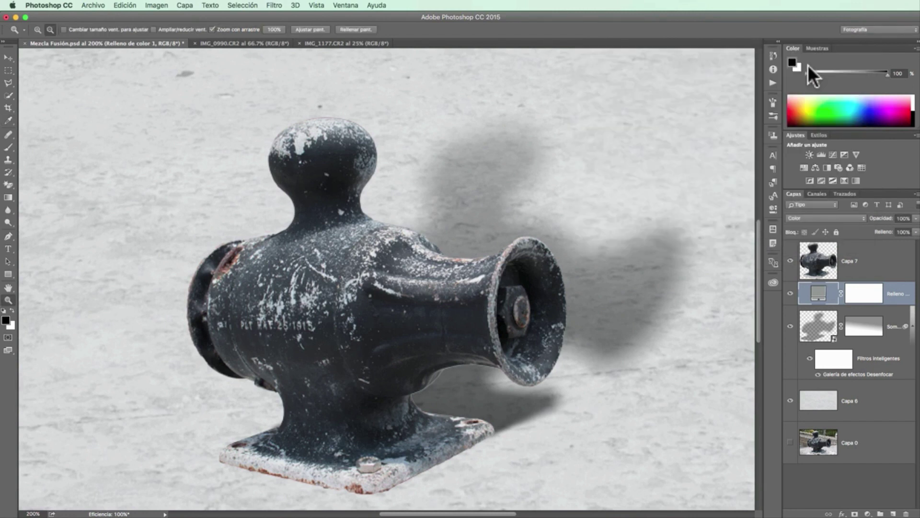
click(790, 295)
click(791, 294)
click(791, 294)
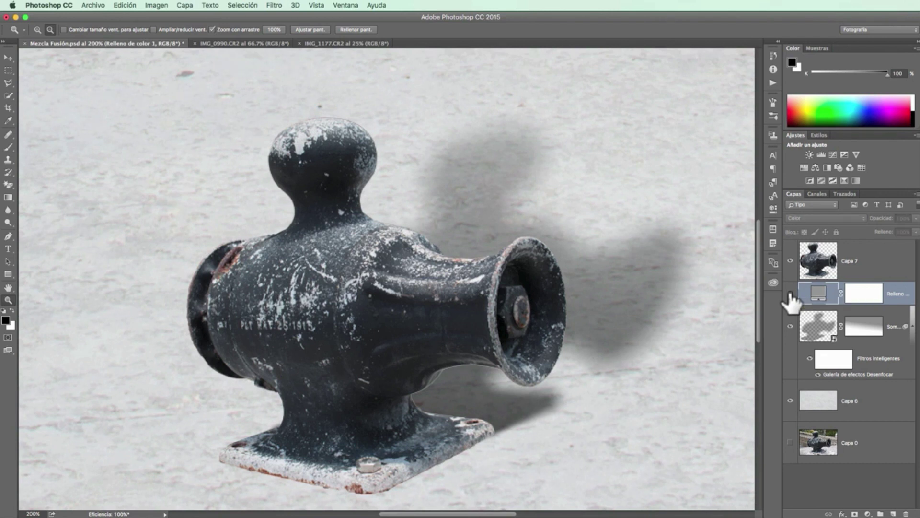
click(791, 293)
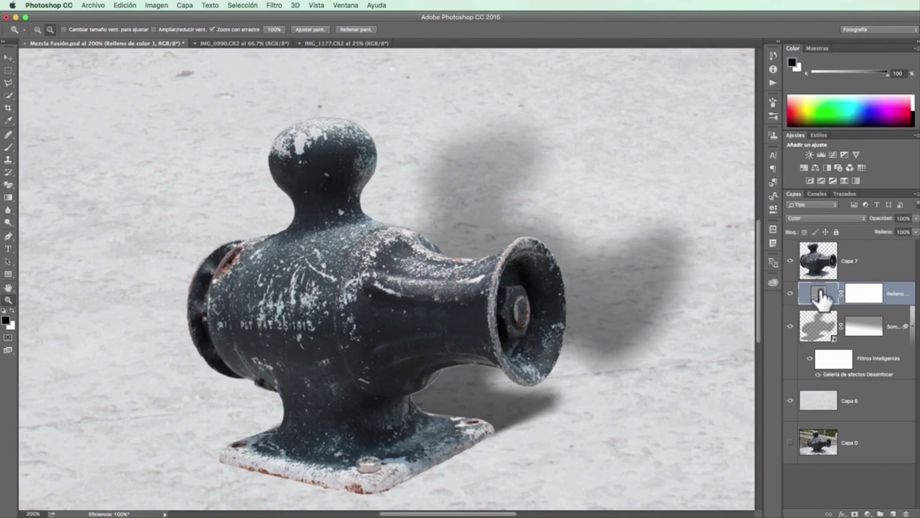
- Resample bollard tones, commit the warm light grey 9d9c99, and toggle the fill layer to compare
double_click(819, 292)
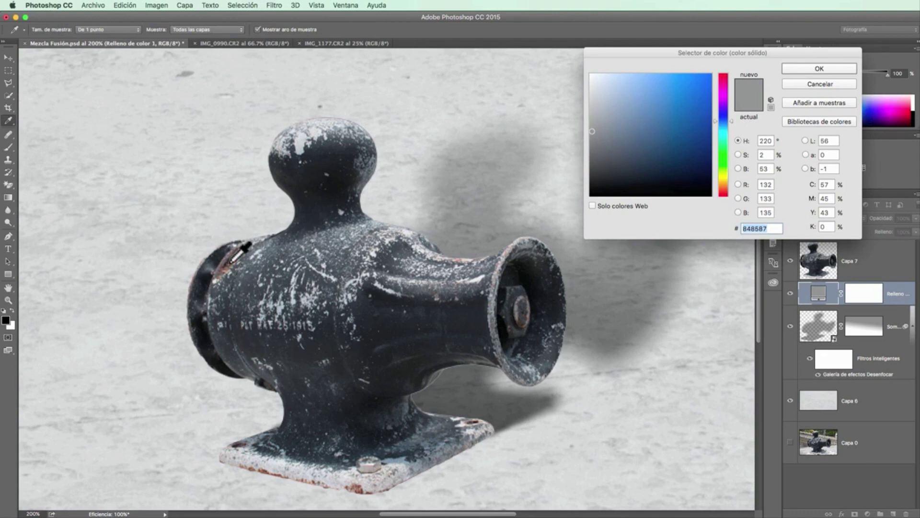
click(223, 257)
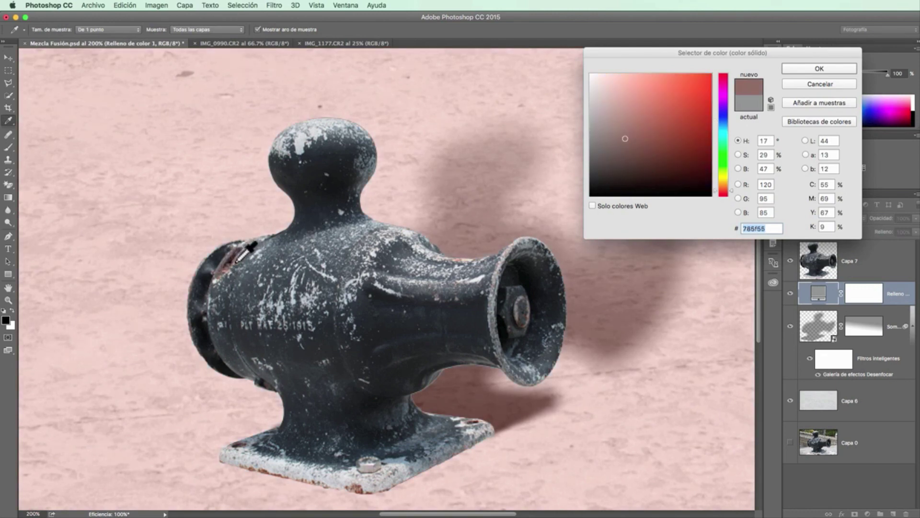
click(237, 259)
click(236, 263)
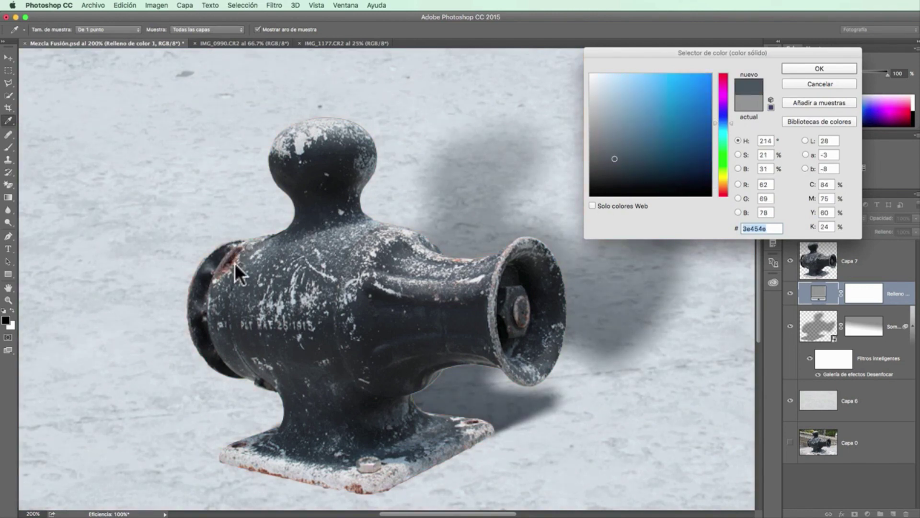
click(235, 266)
click(327, 275)
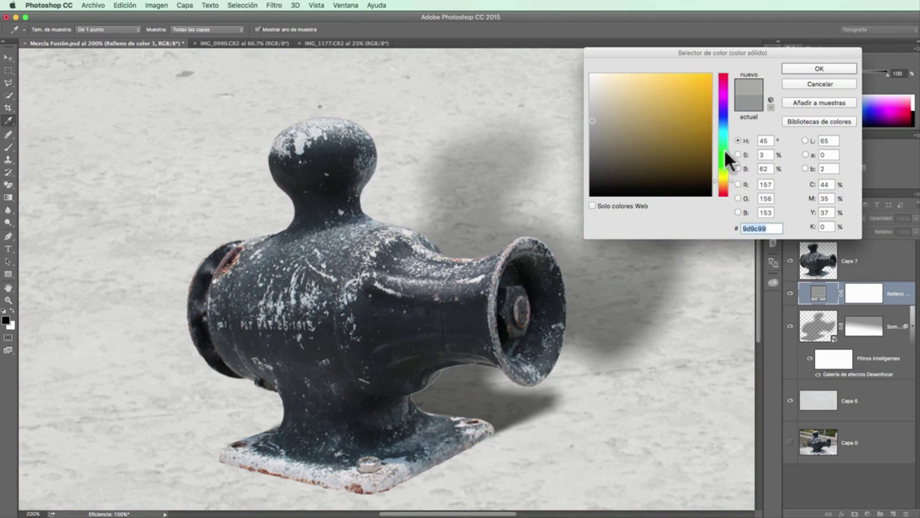
click(818, 67)
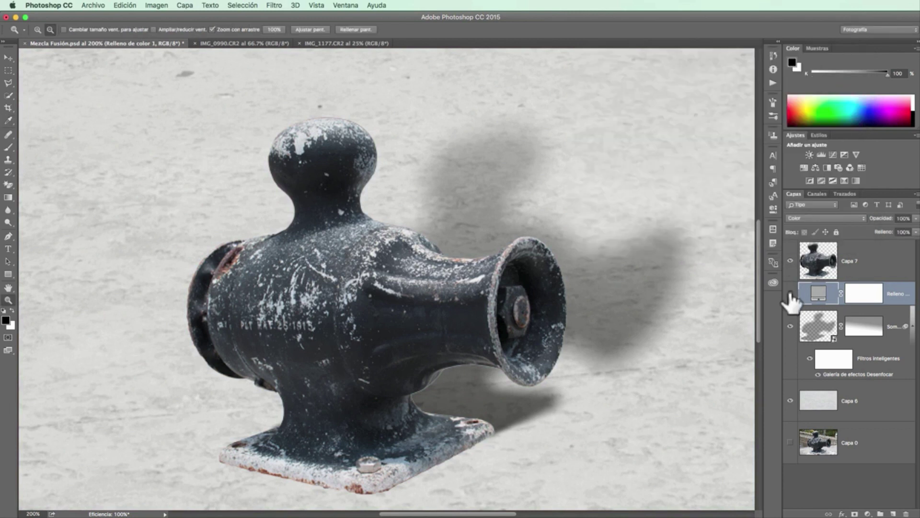
click(790, 294)
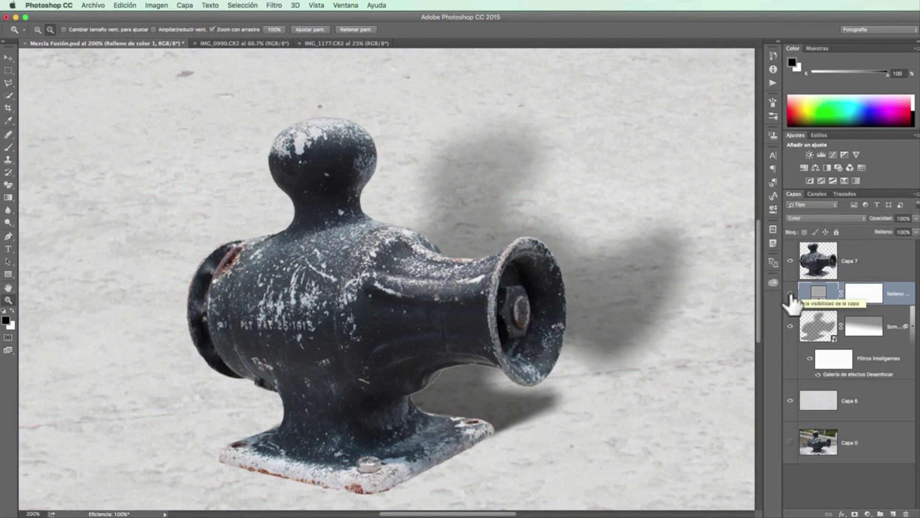
click(790, 294)
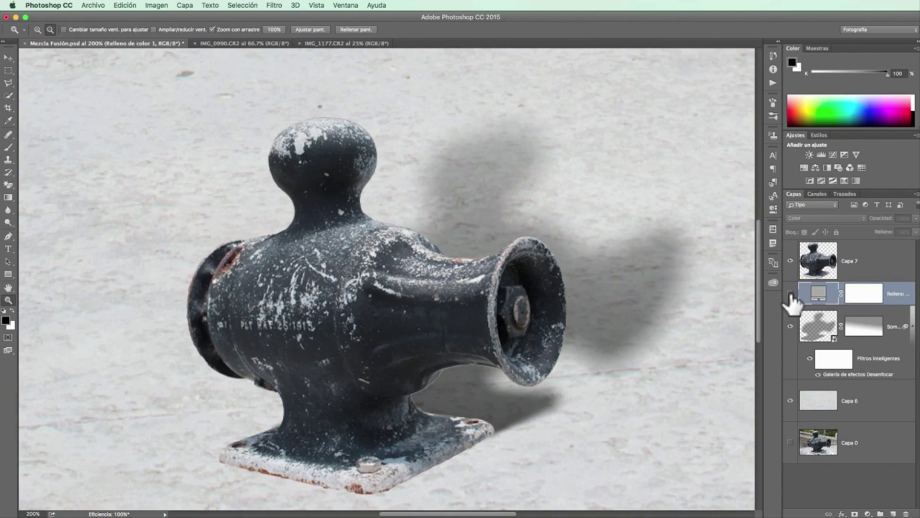
click(790, 294)
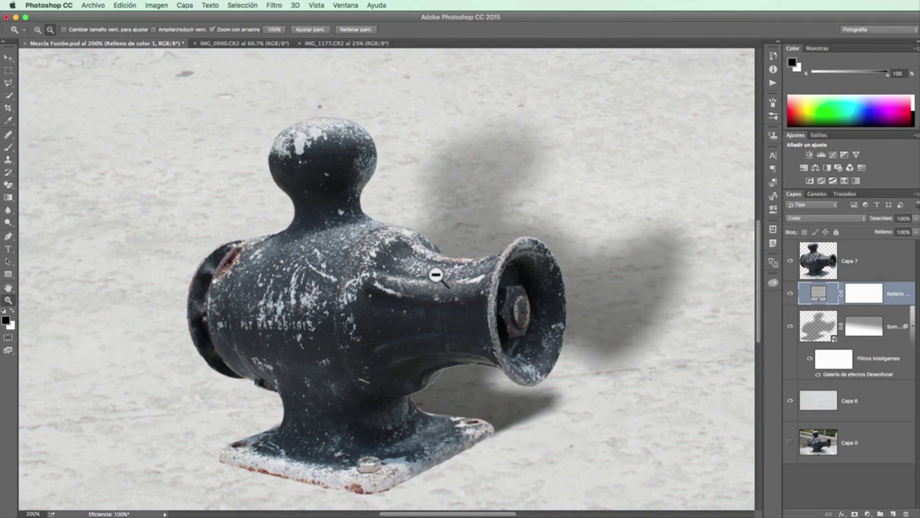
- Fit the whole image on screen and hide bollard layer Capa 7 to inspect its shadow
double_click(8, 288)
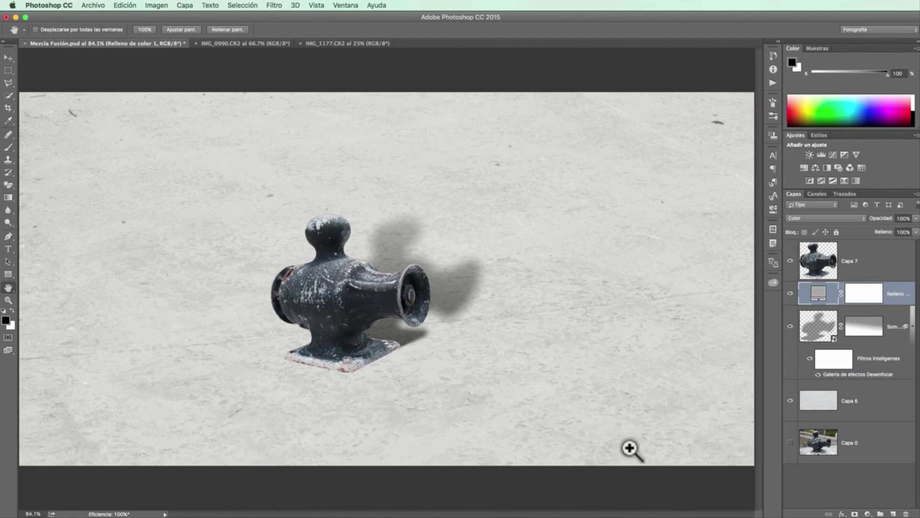
click(791, 261)
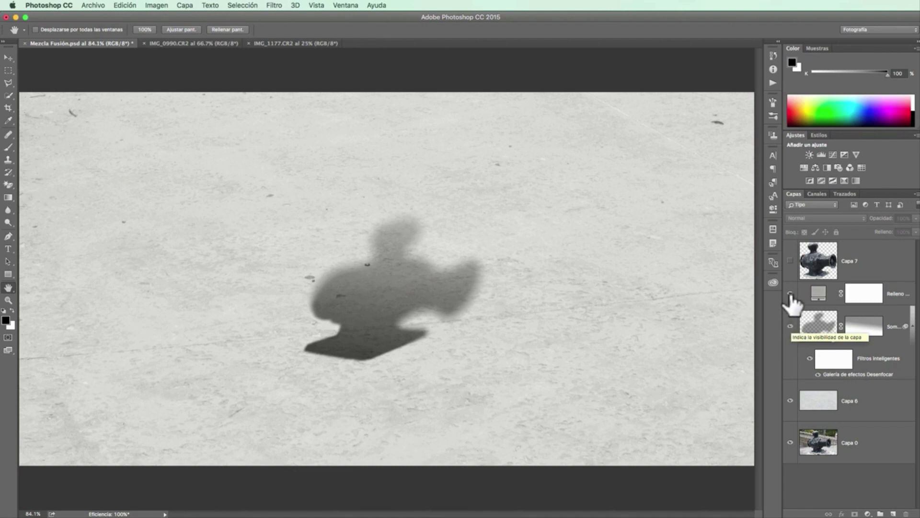
- Turn Capa 7's visibility back on so the bollard sits over its shadow
click(790, 260)
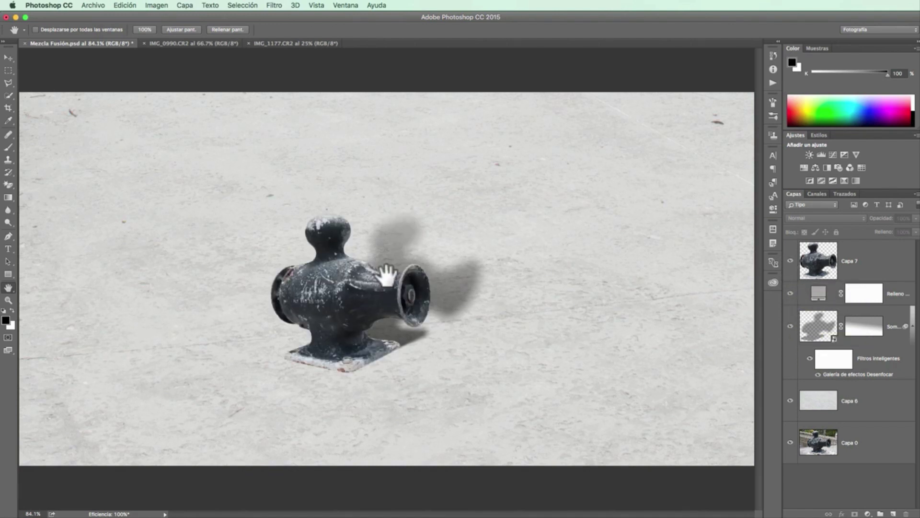